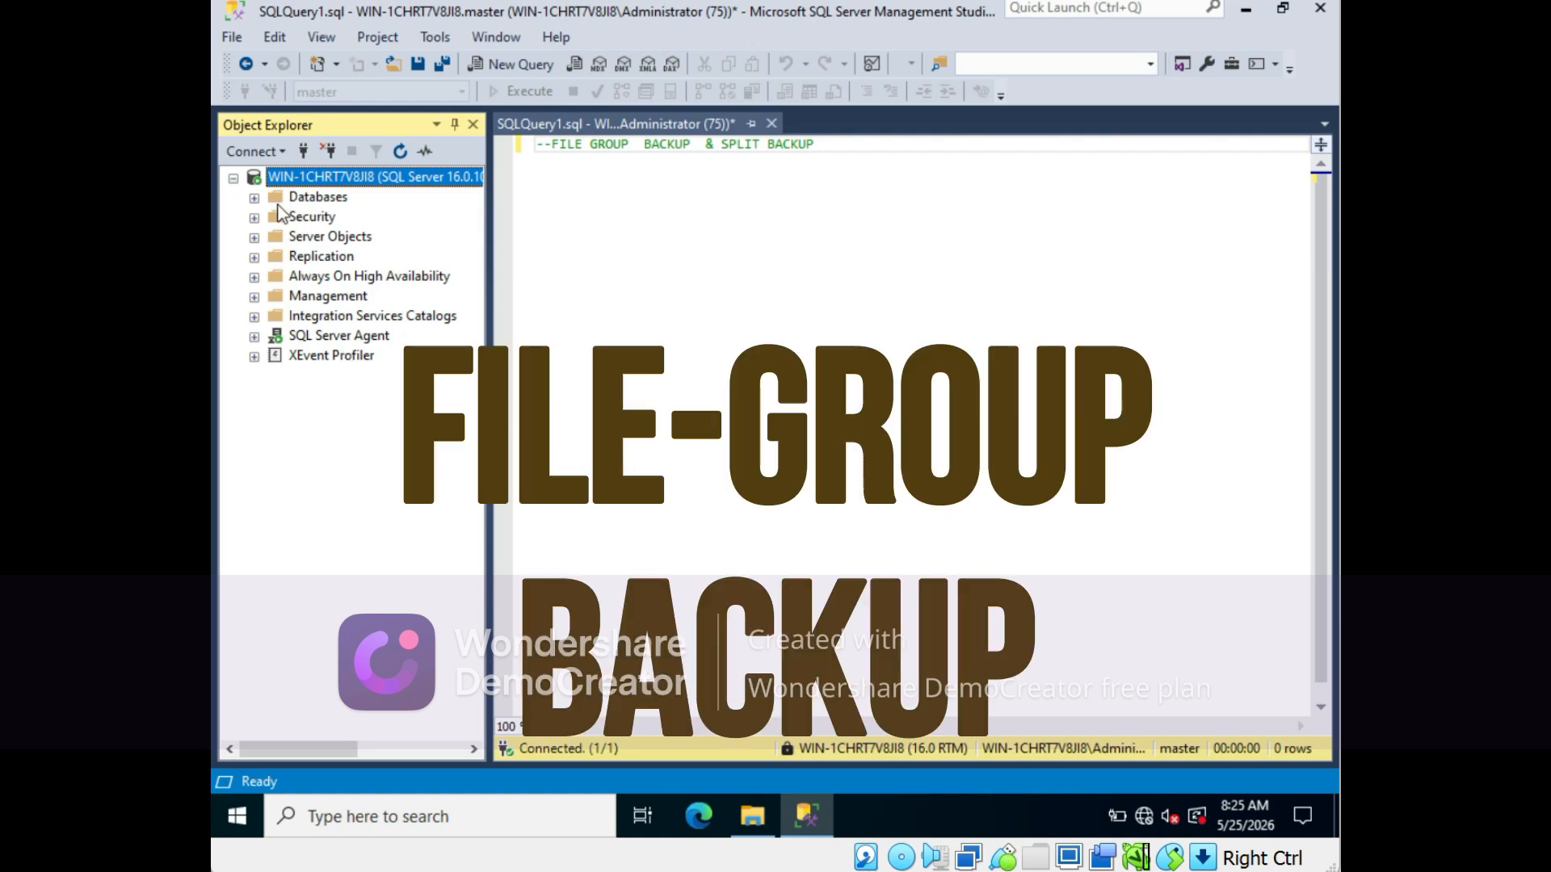
# - Open the COGNIZANT database's properties at its Files page
pyautogui.click(254, 198)
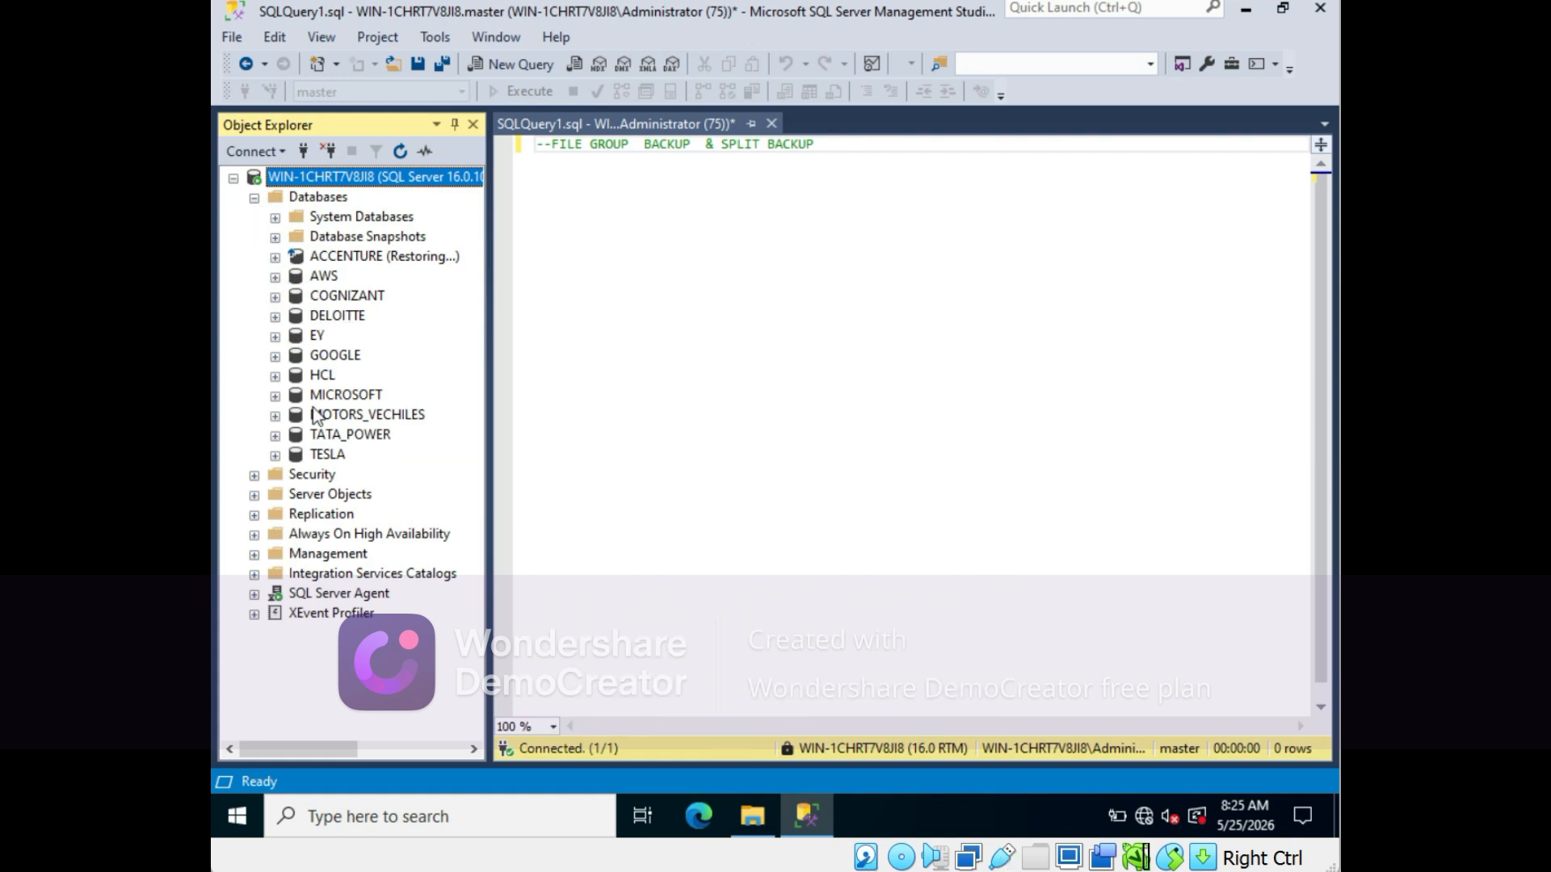
pyautogui.click(332, 297)
pyautogui.rightClick(332, 297)
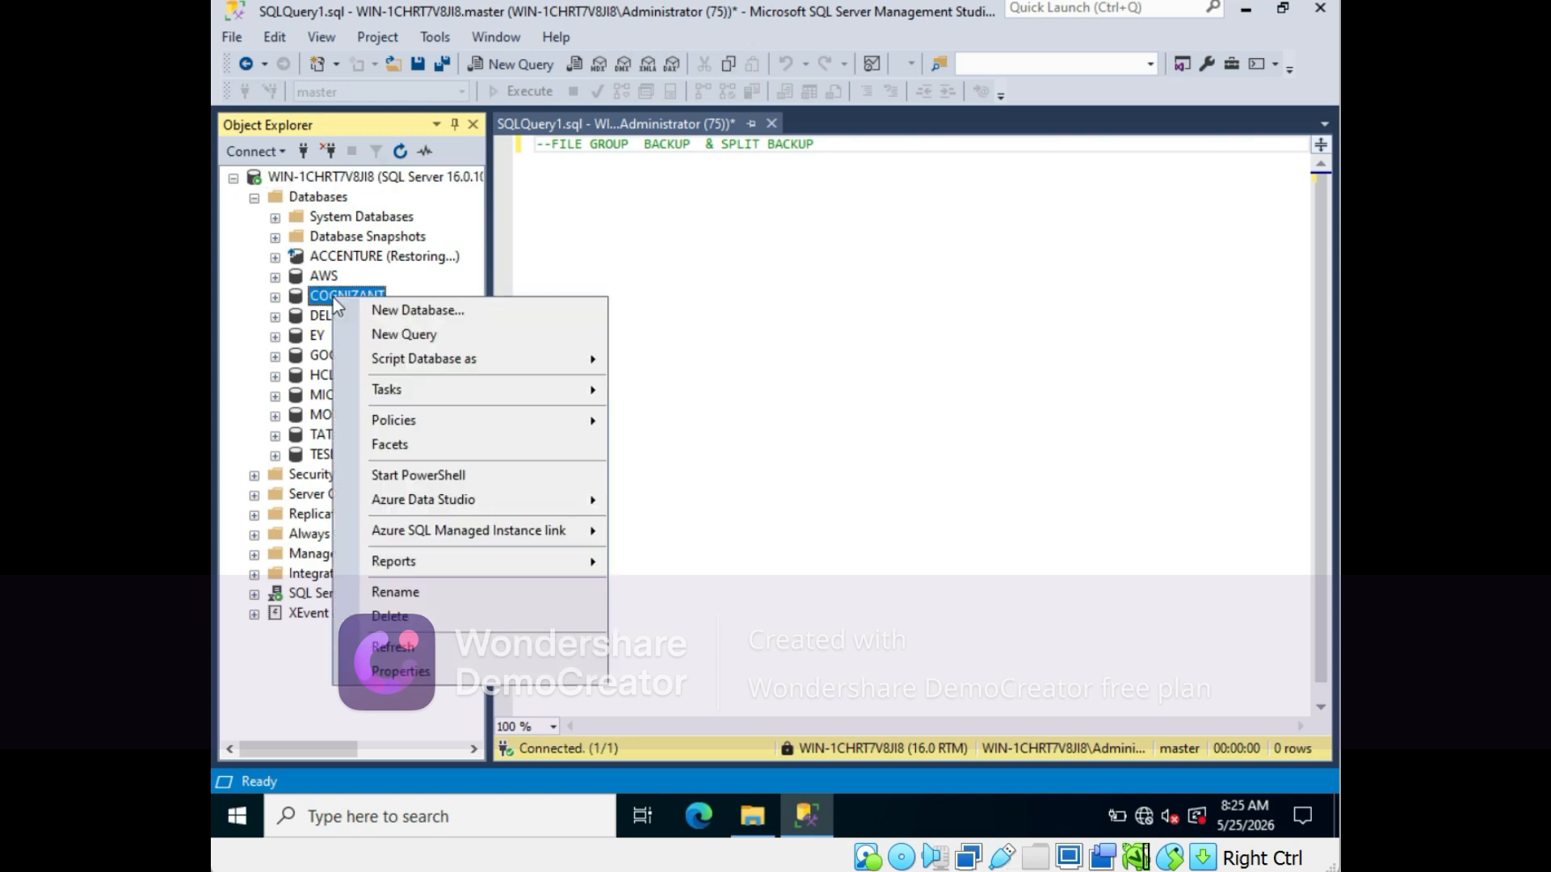
pyautogui.click(390, 674)
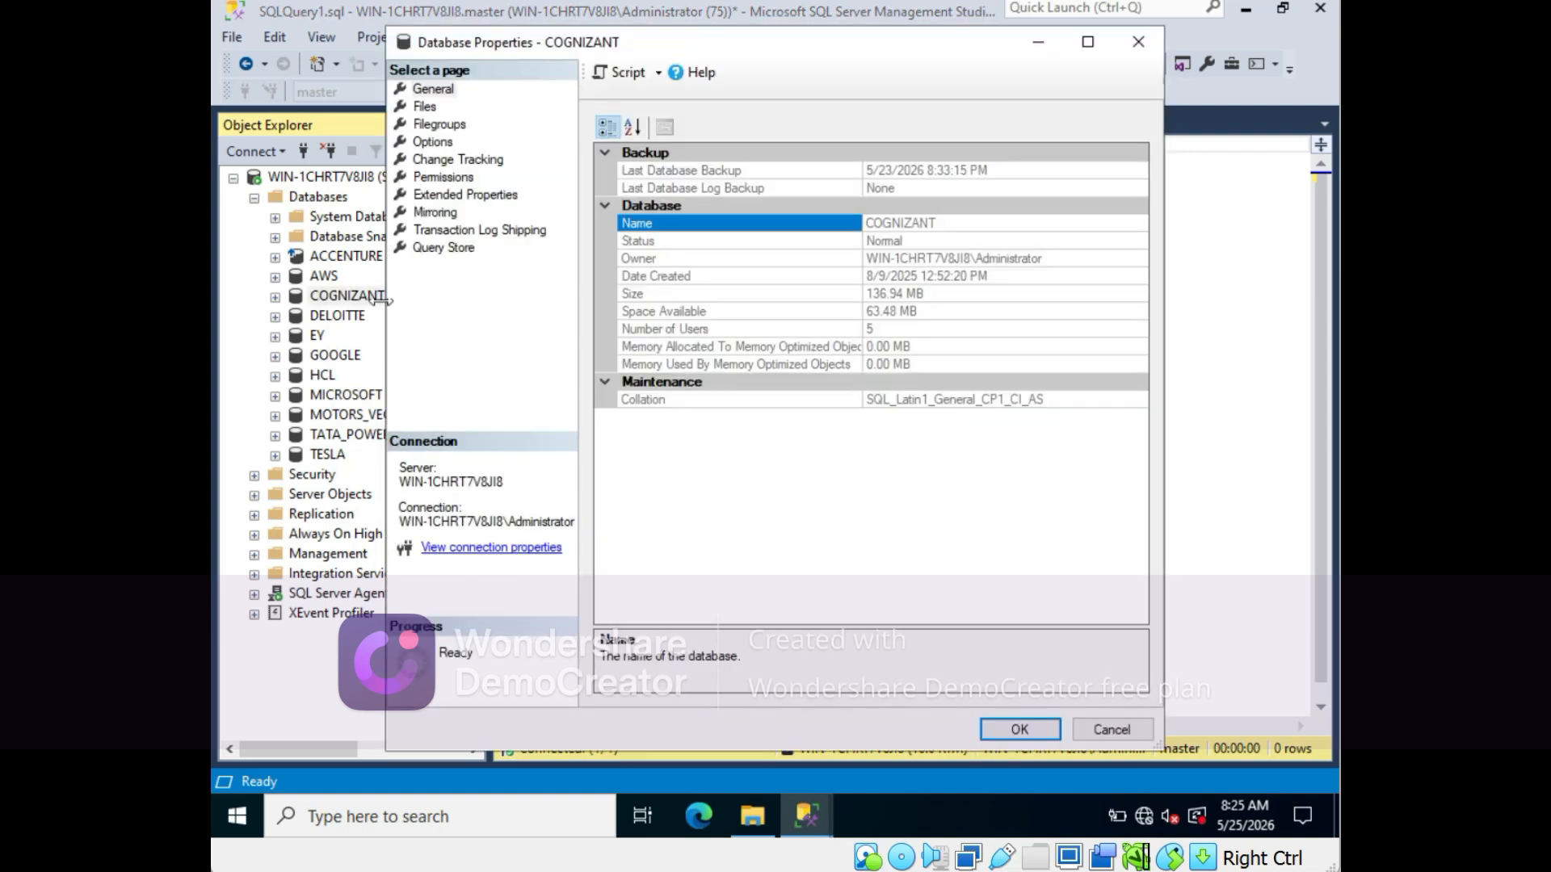
pyautogui.click(424, 108)
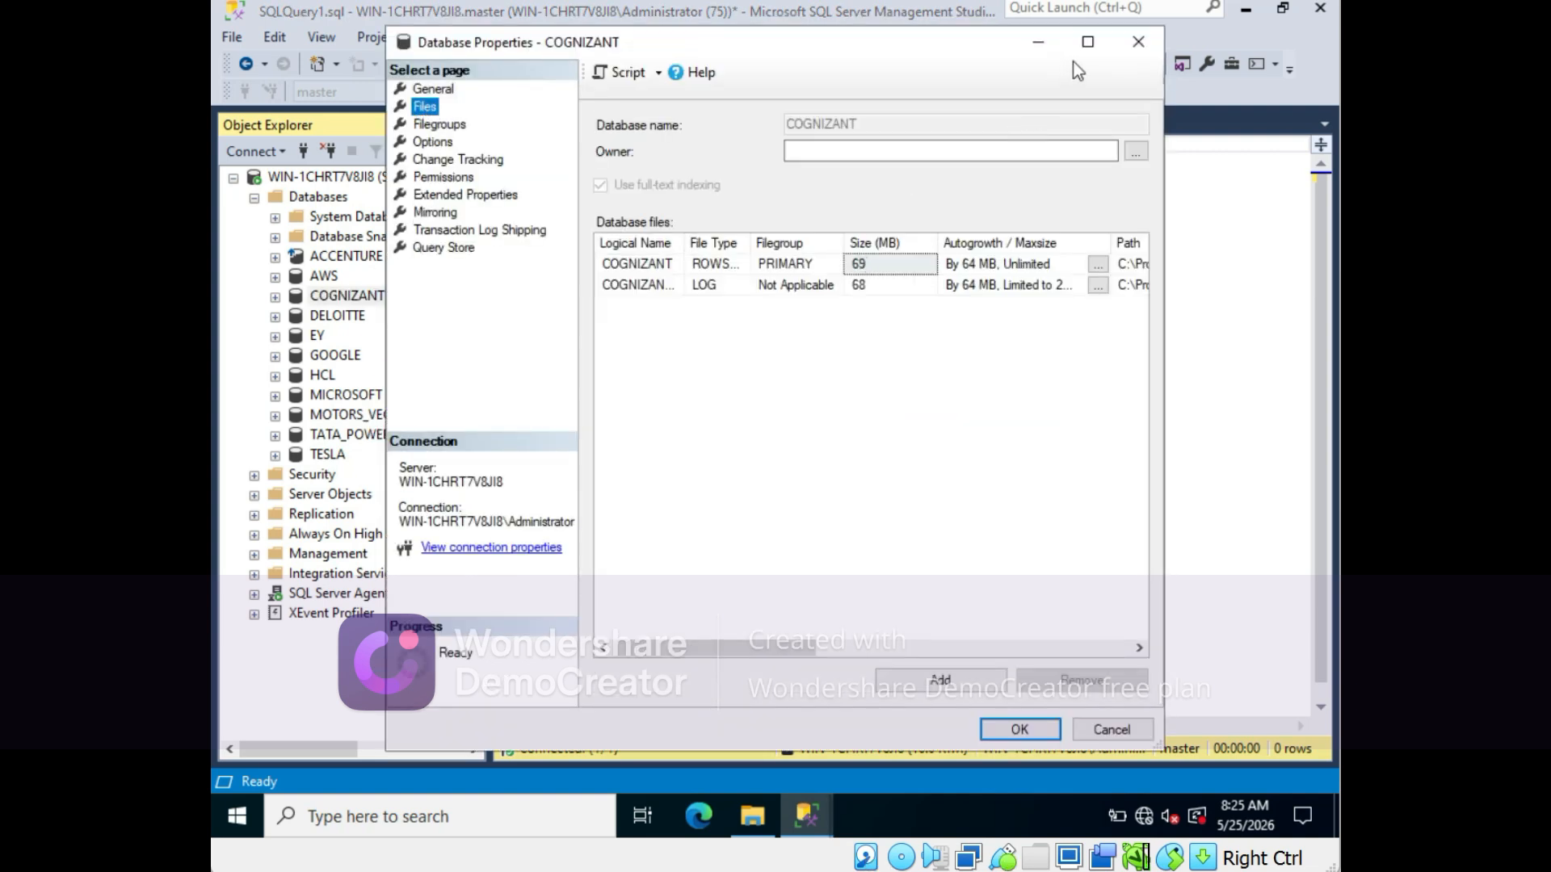
# - Add a new data file named COGNIZANT_2 to the COGNIZANT database and save the properties
pyautogui.click(1087, 42)
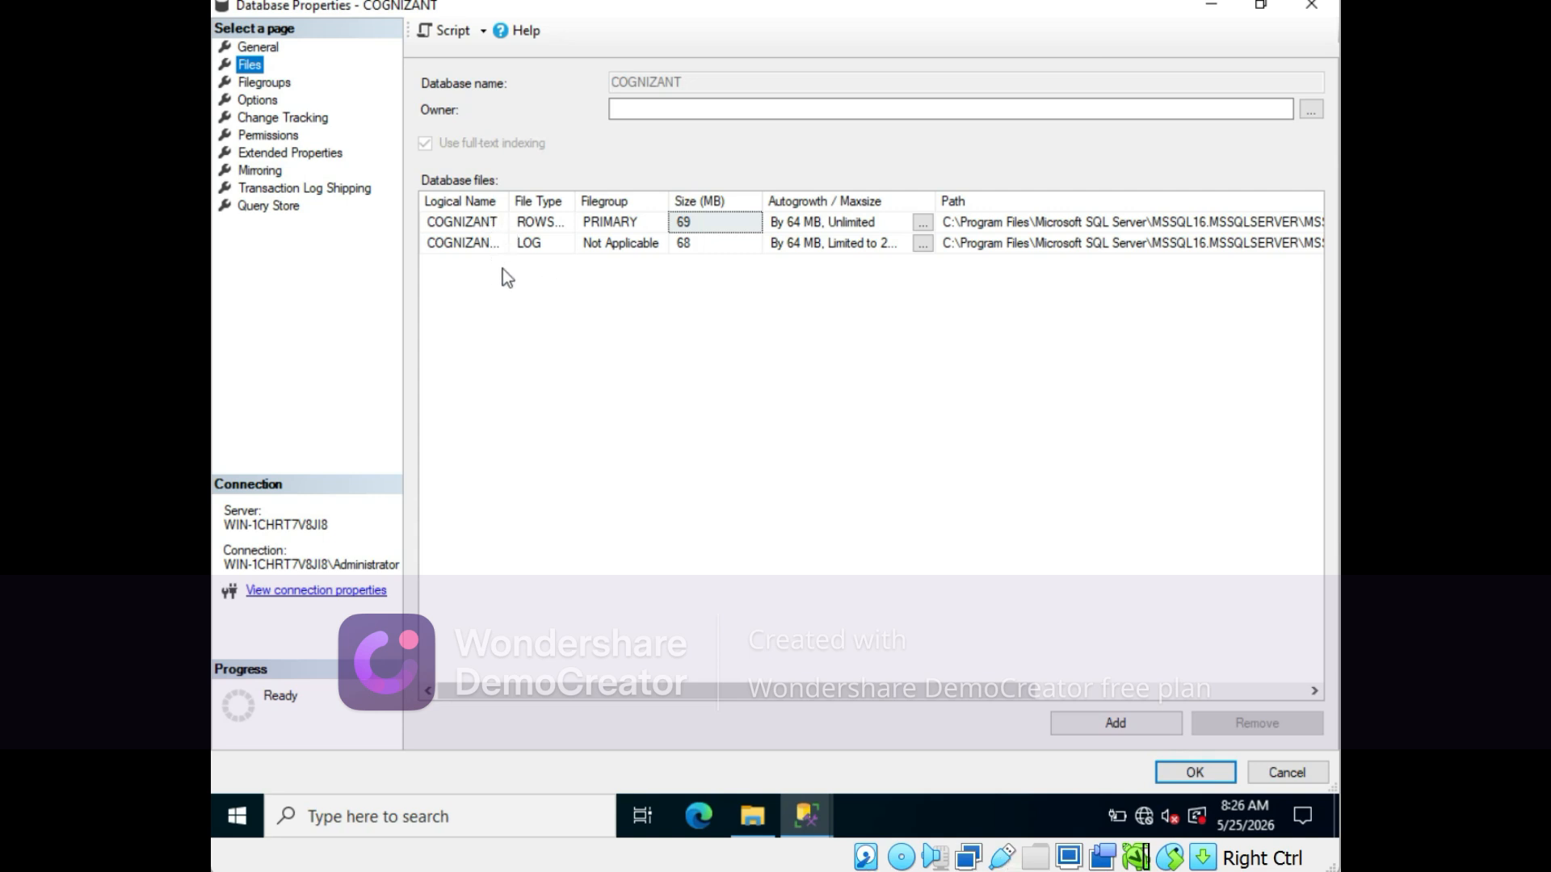
pyautogui.click(1115, 723)
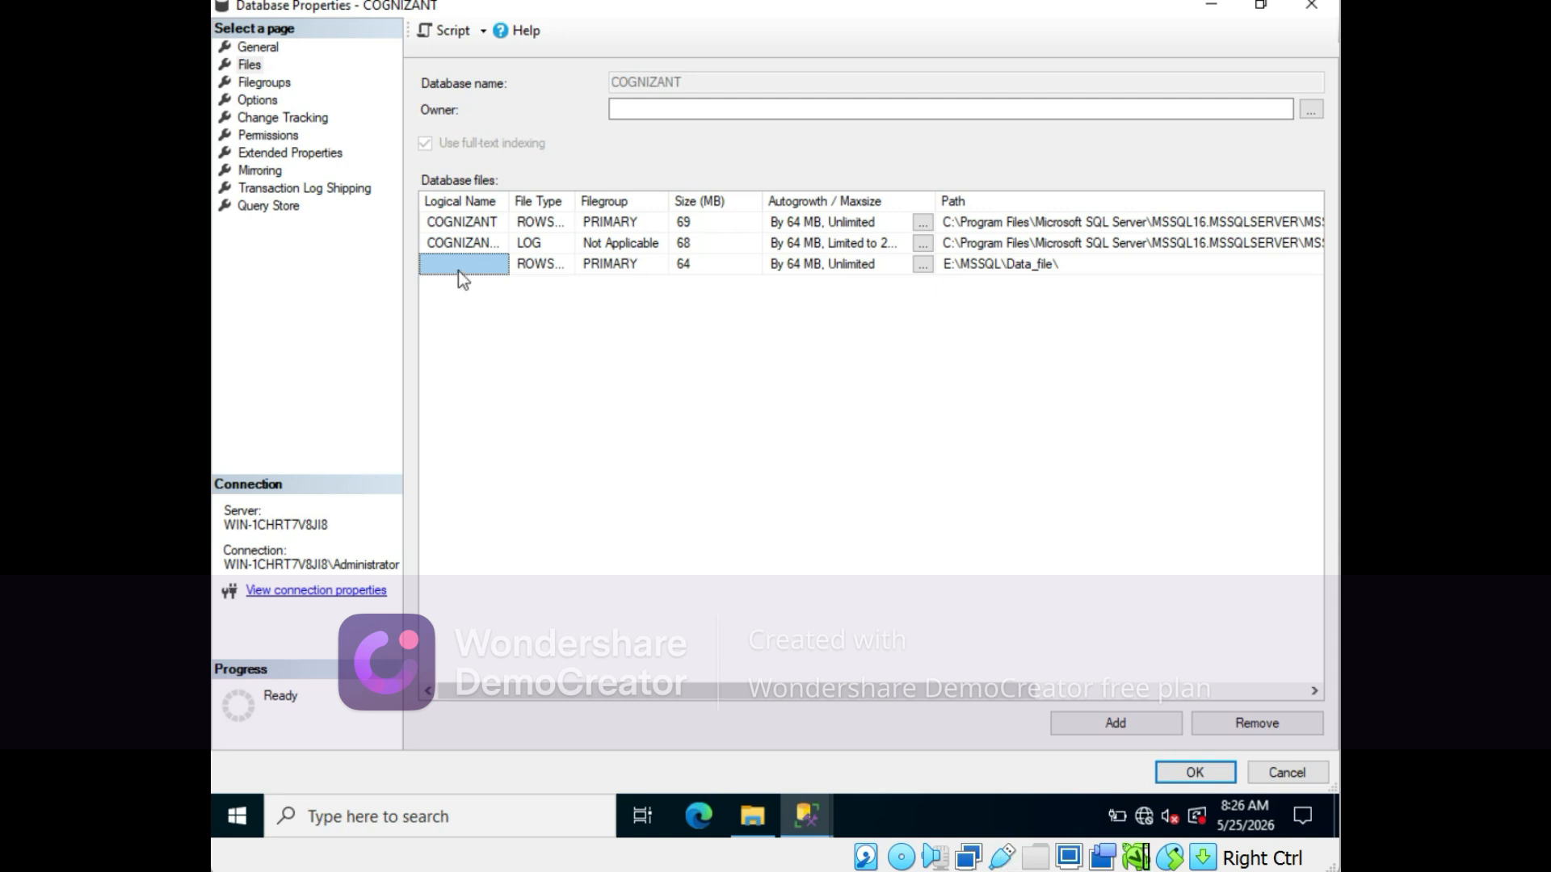
pyautogui.click(460, 269)
pyautogui.write('COG')
pyautogui.write('NIZANT')
pyautogui.write('_')
pyautogui.write('2')
pyautogui.click(1192, 774)
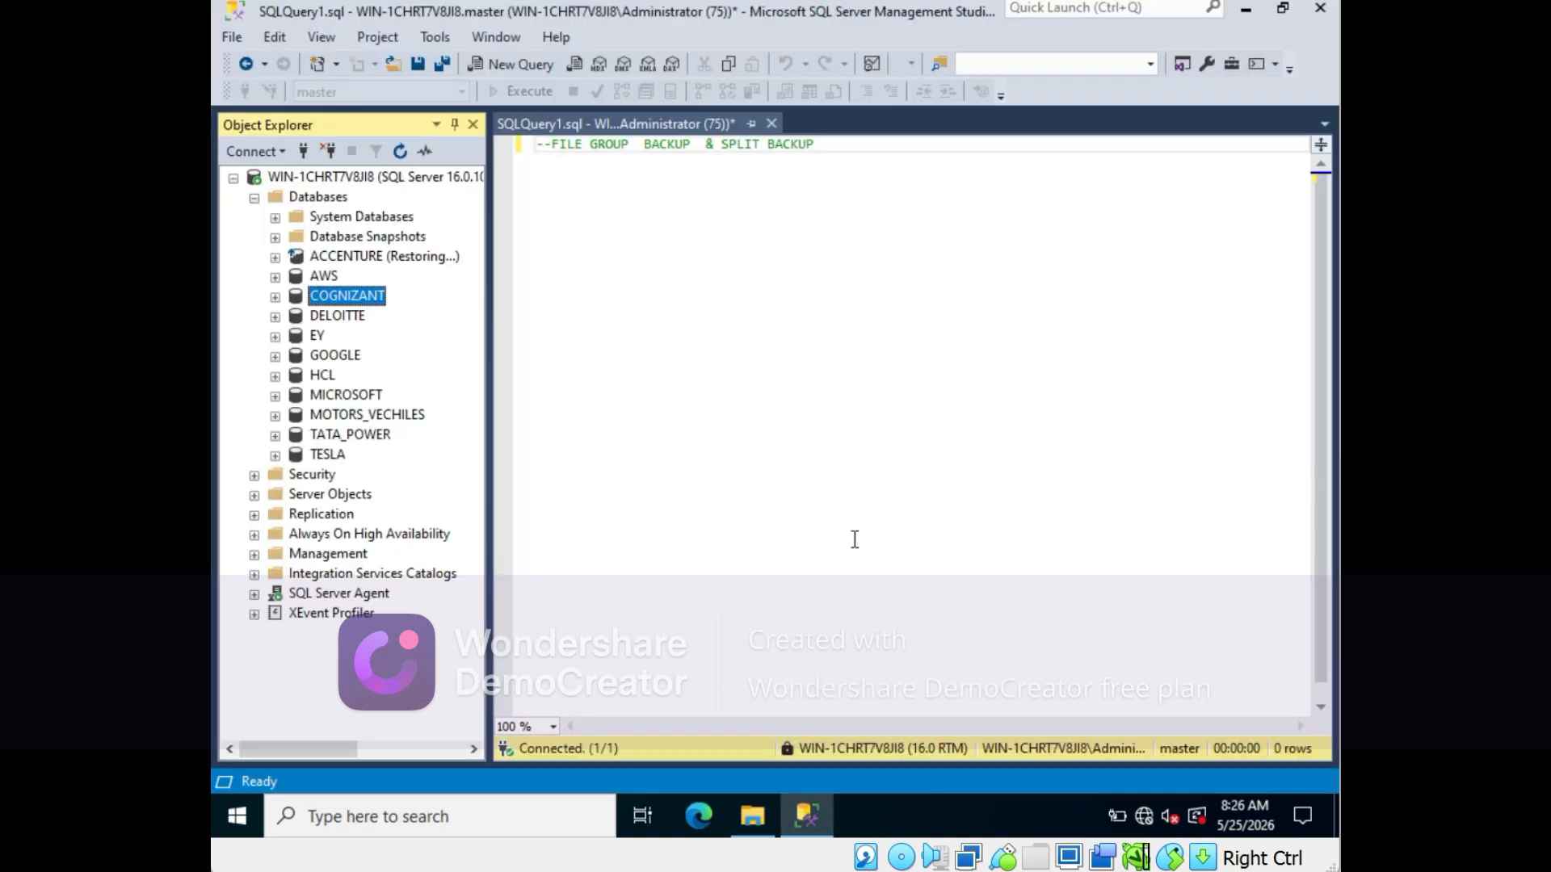
# - Add a new row filegroup named SECONDARY to the COGNIZANT database and save the properties
pyautogui.rightClick(348, 300)
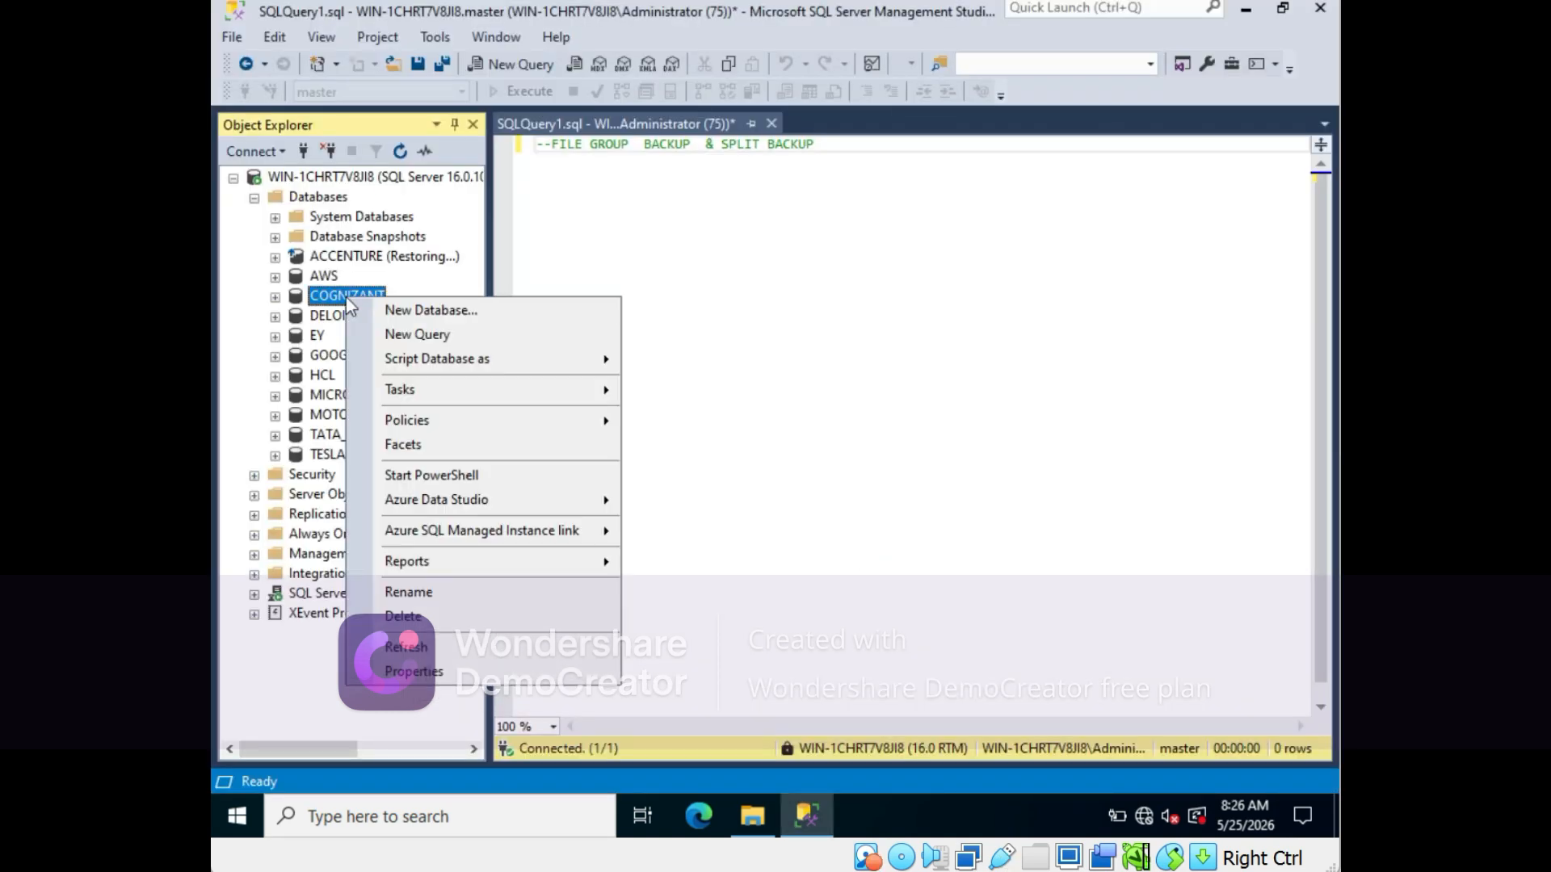
pyautogui.click(408, 673)
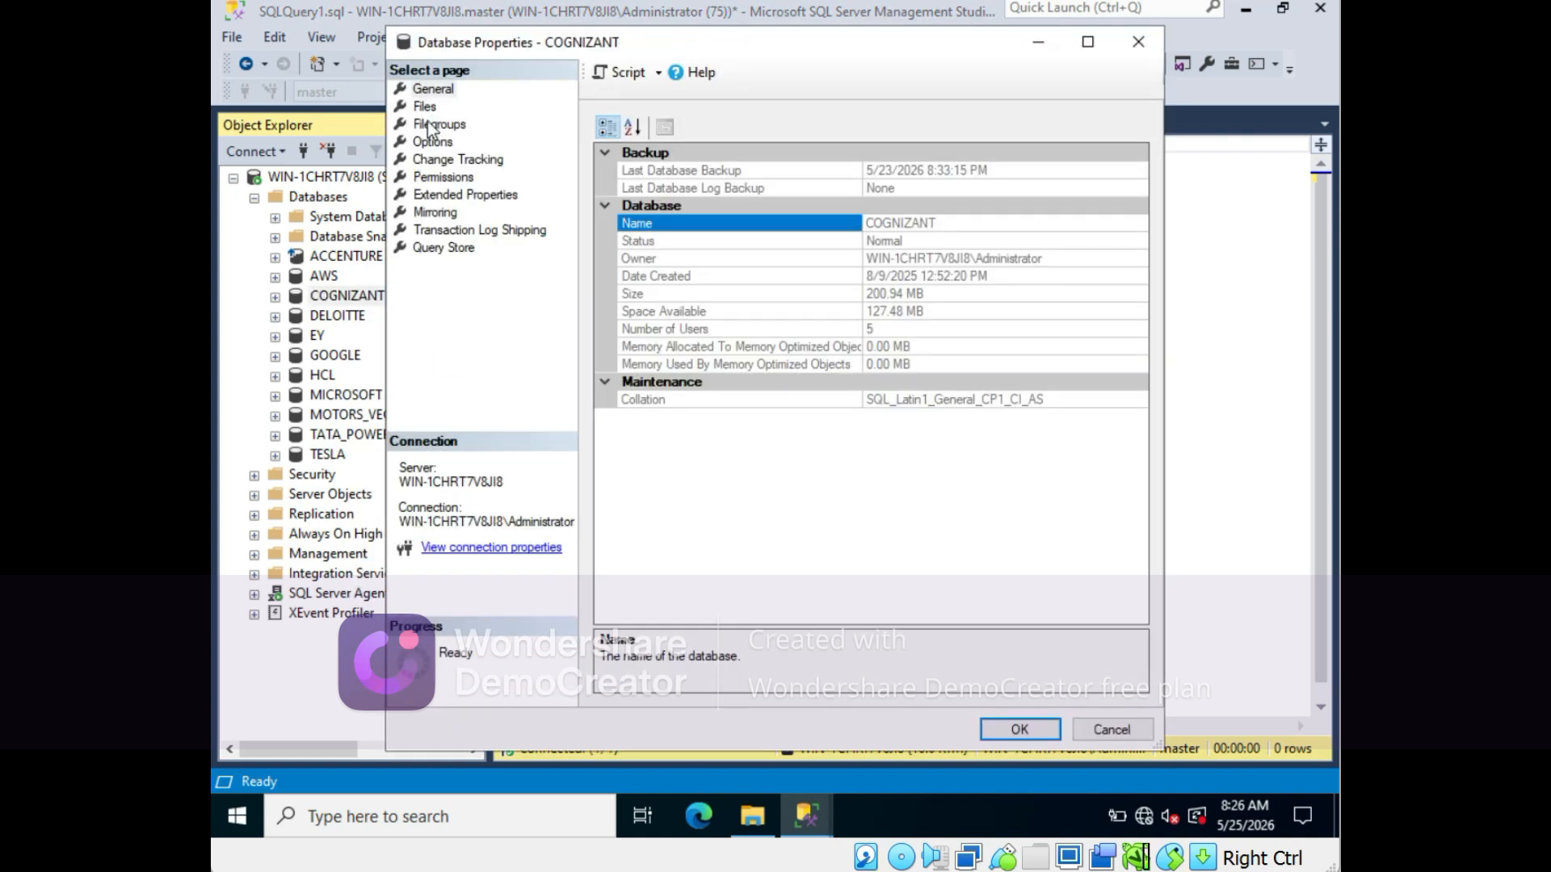
pyautogui.click(428, 125)
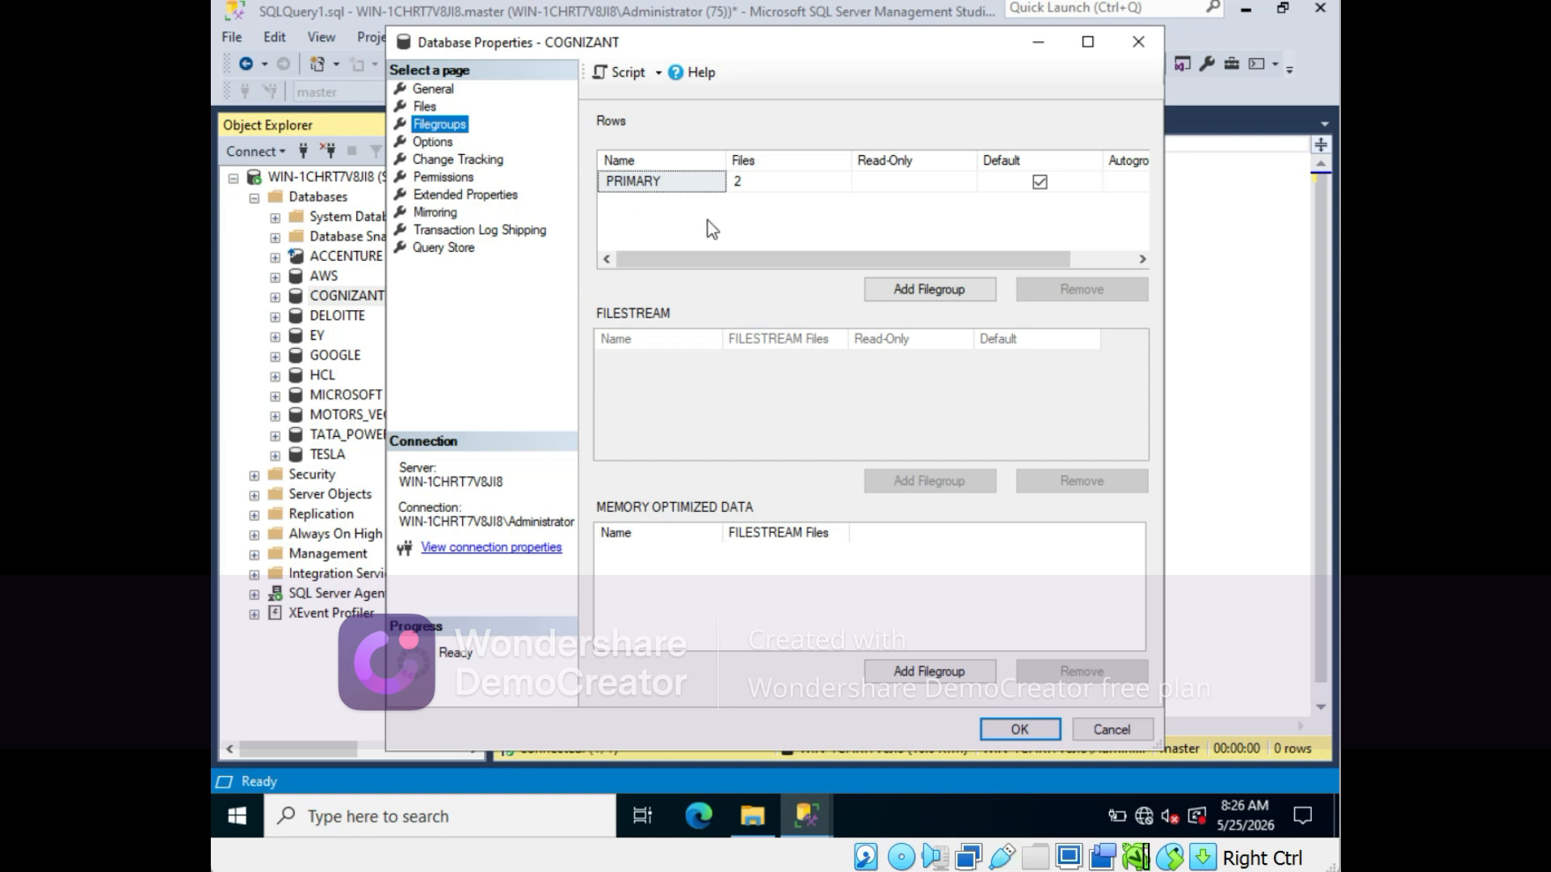
pyautogui.click(902, 292)
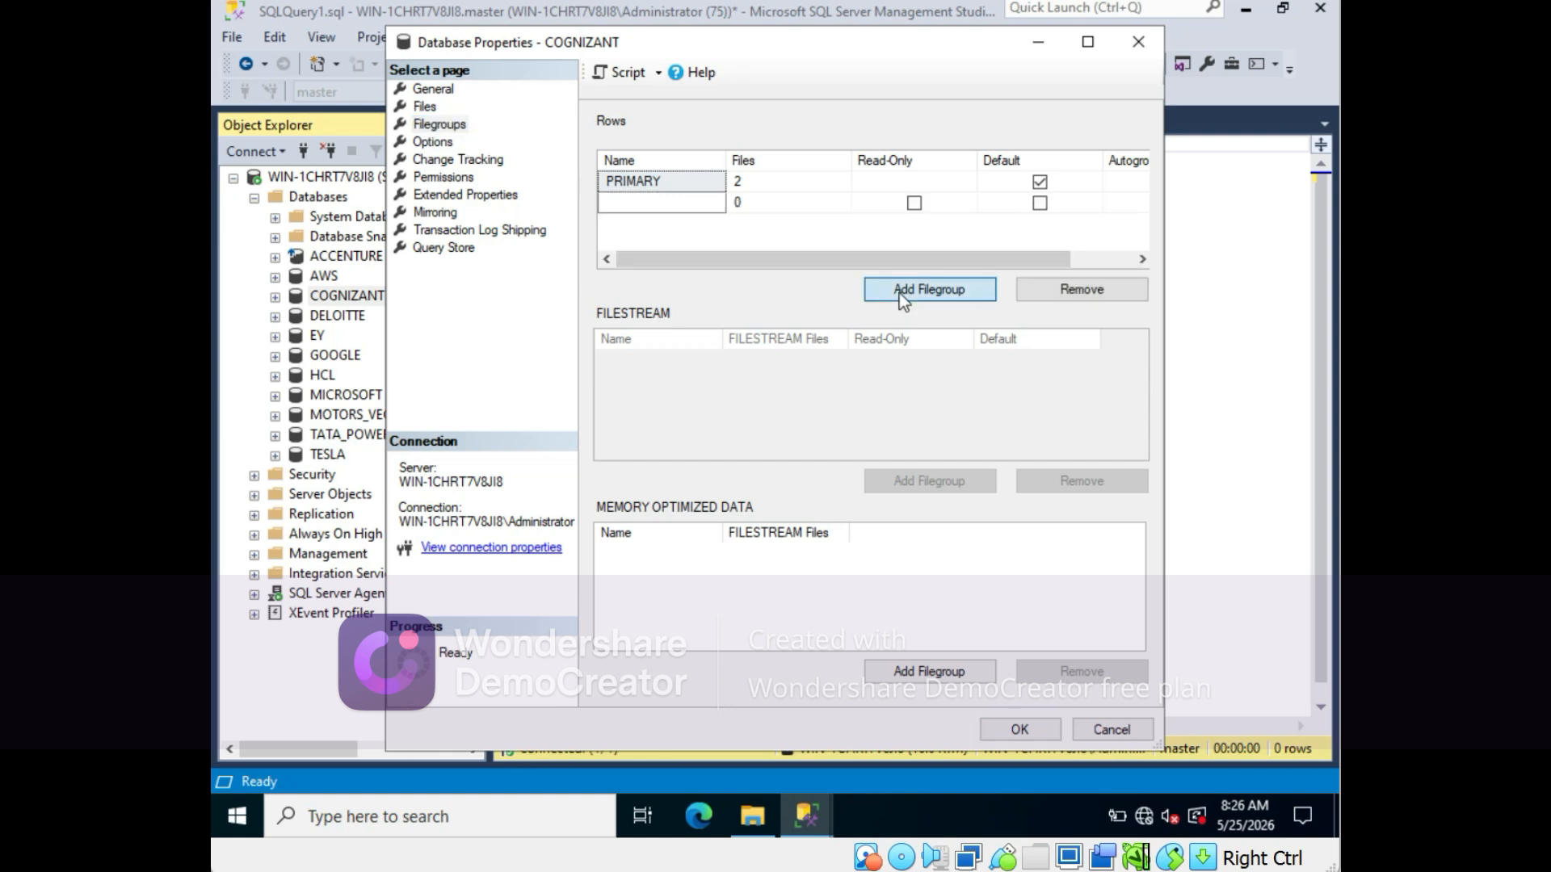
pyautogui.click(629, 202)
pyautogui.write('SEC')
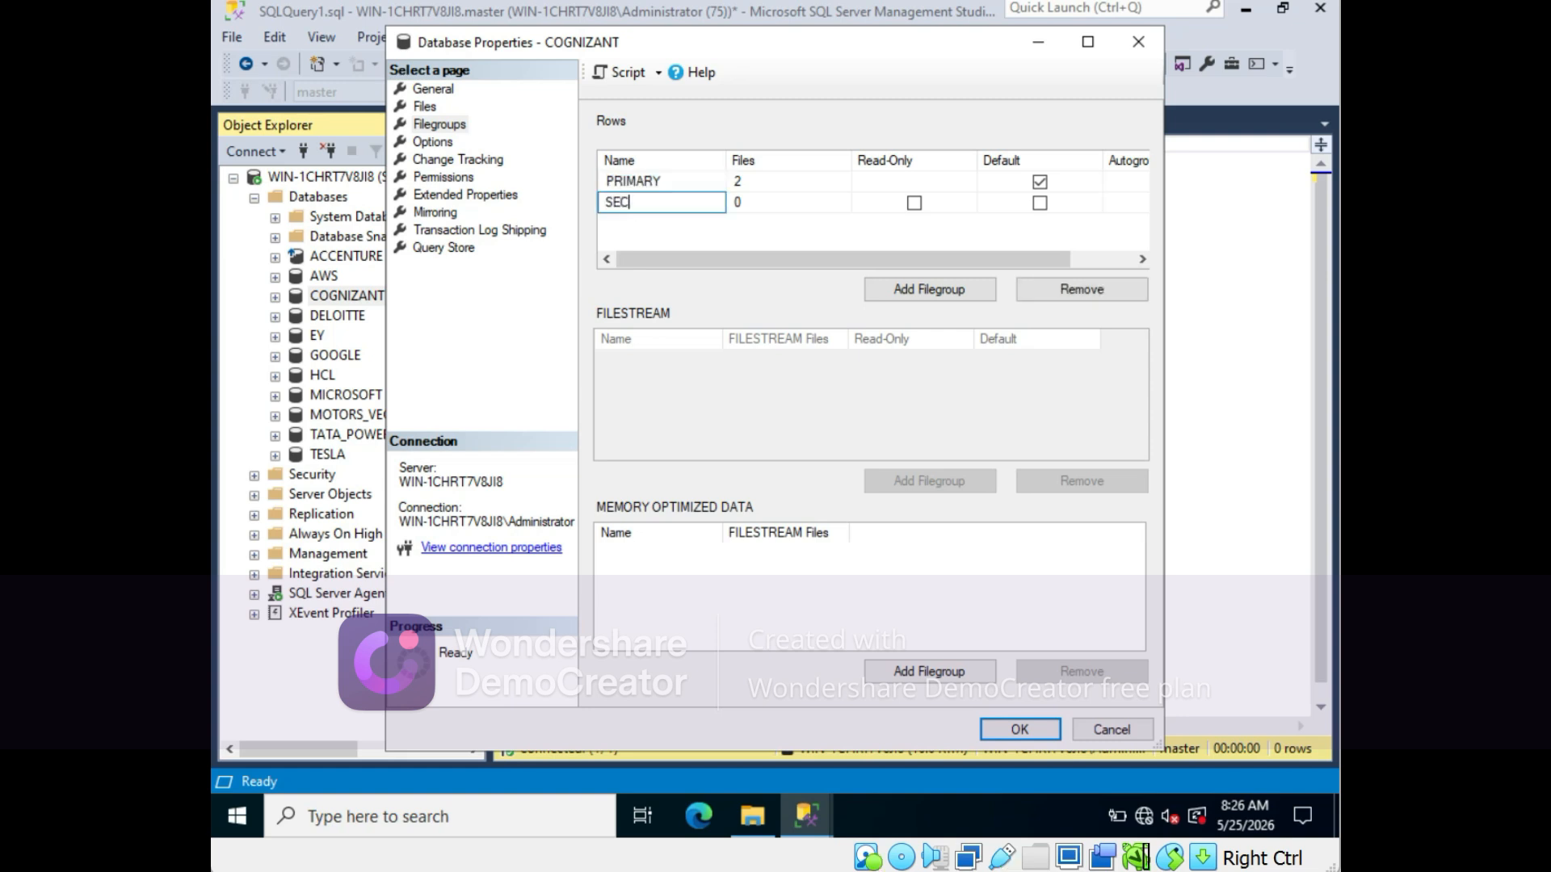
pyautogui.write('ONDARU')
pyautogui.click(754, 206)
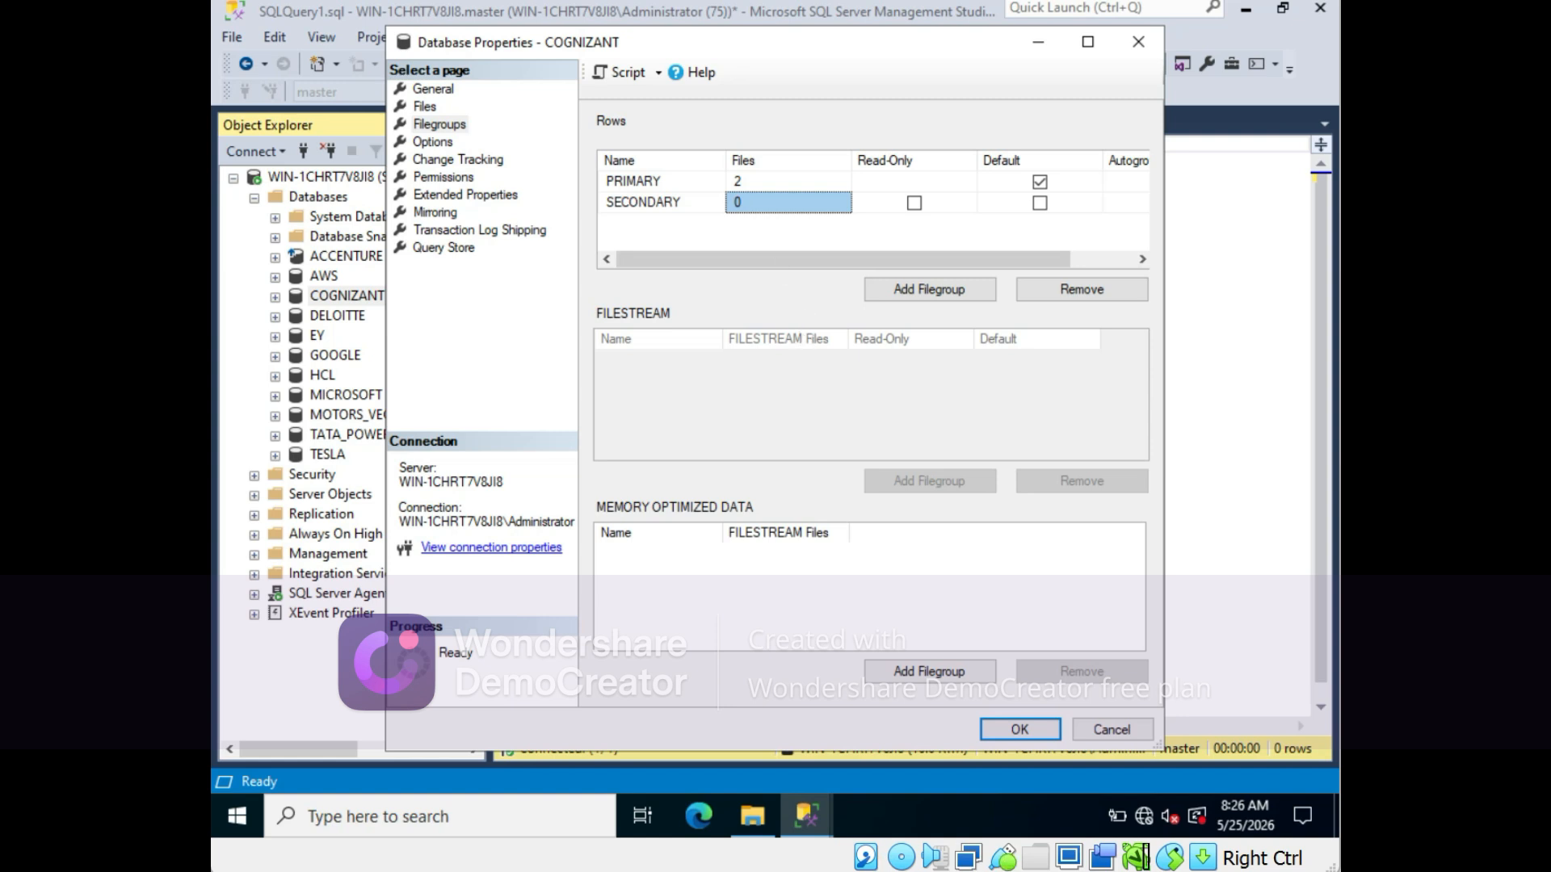
pyautogui.click(1013, 724)
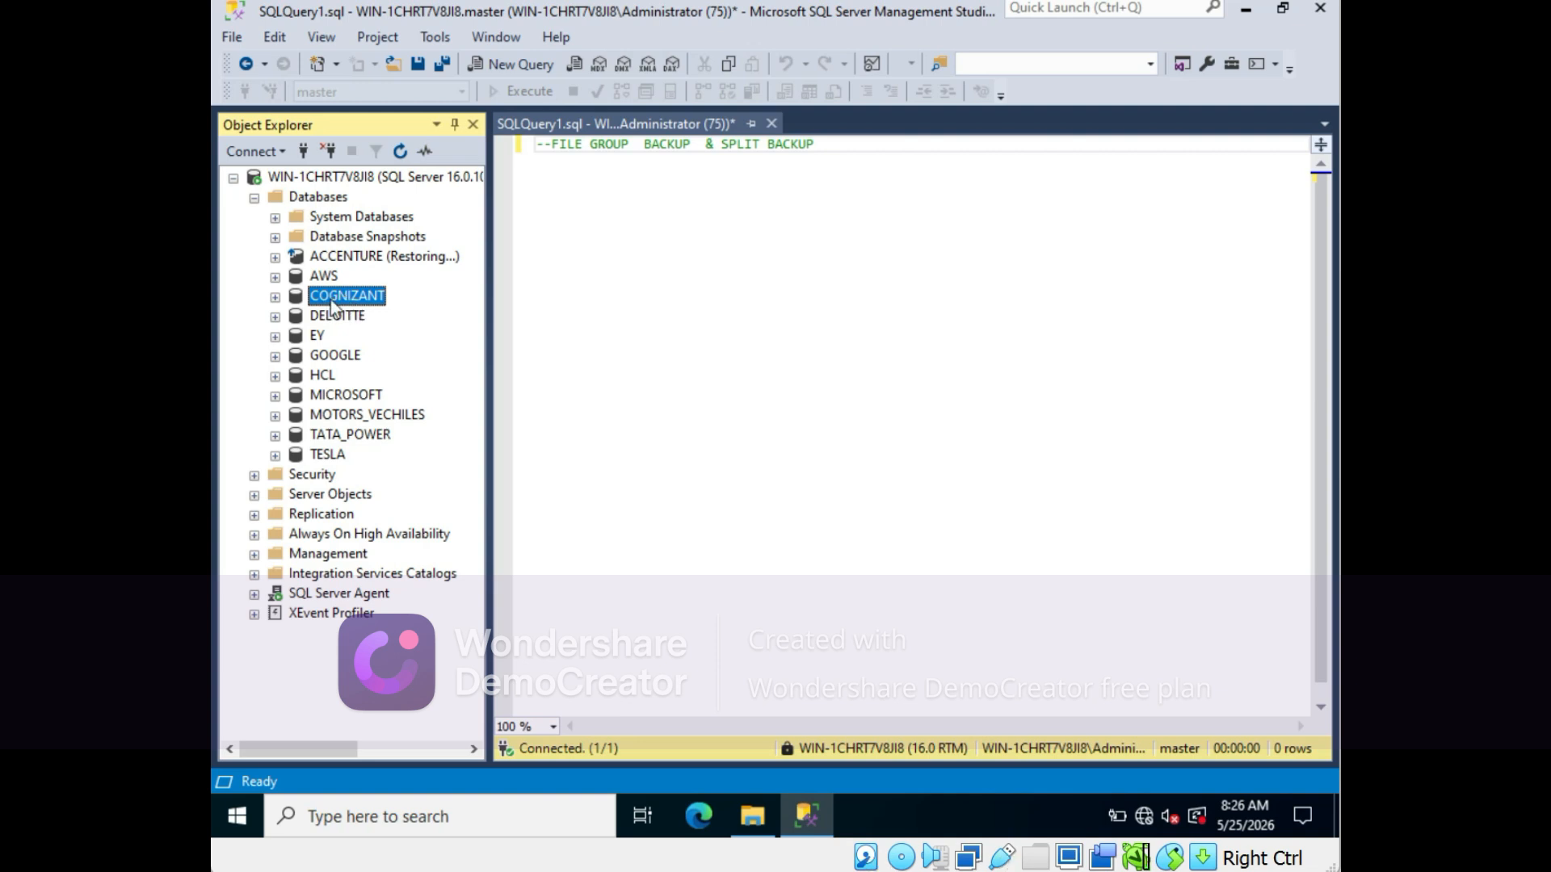
# - Open Back Up Database for COGNIZANT and set backup compression to Compress backup
pyautogui.rightClick(329, 300)
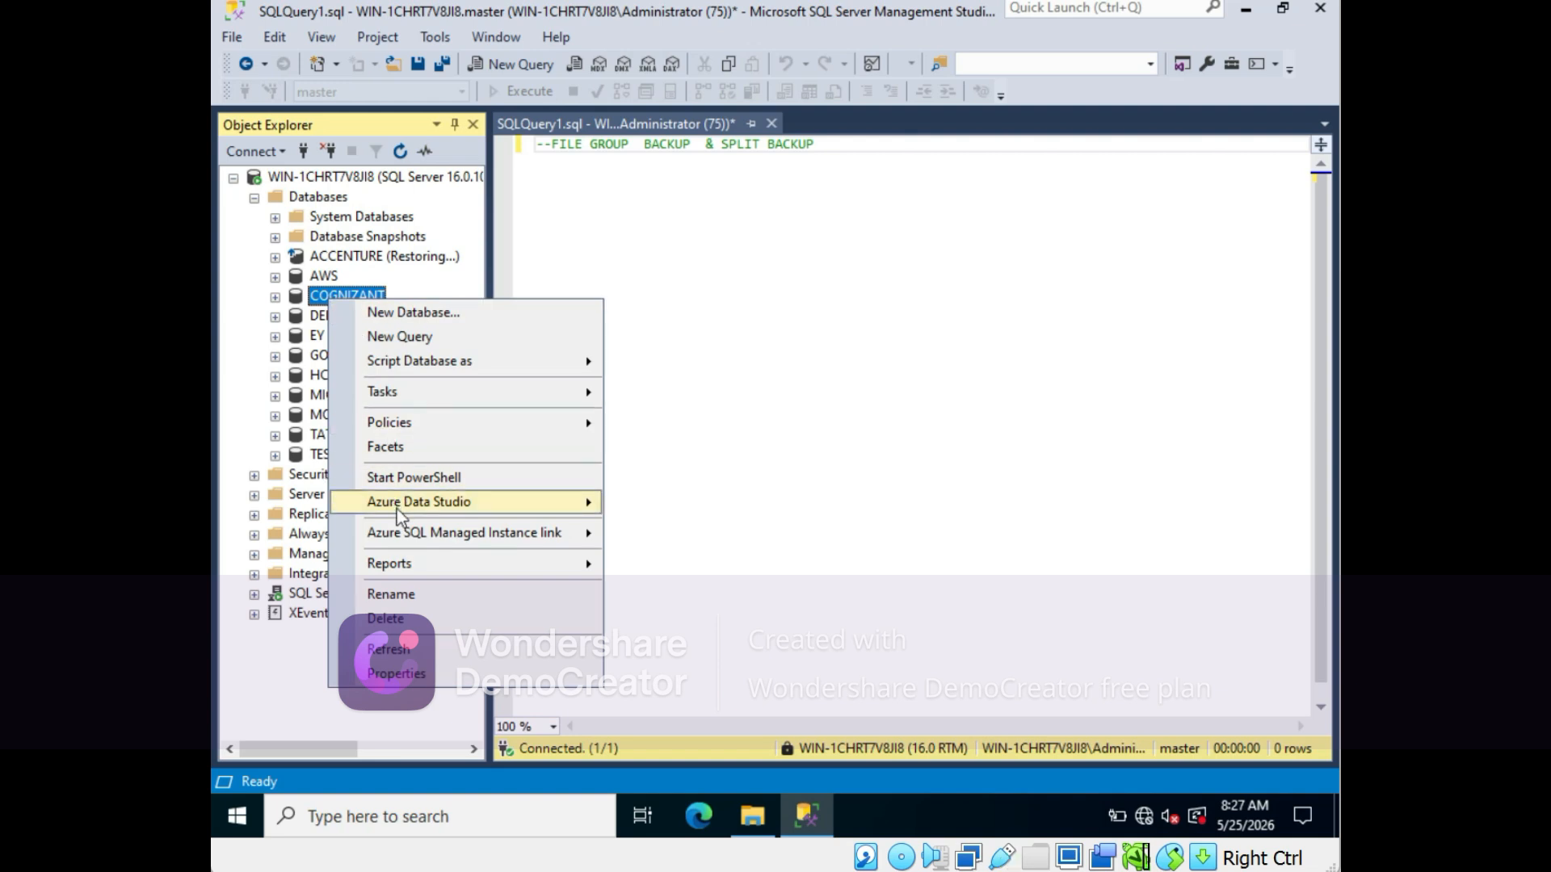
pyautogui.moveTo(377, 414)
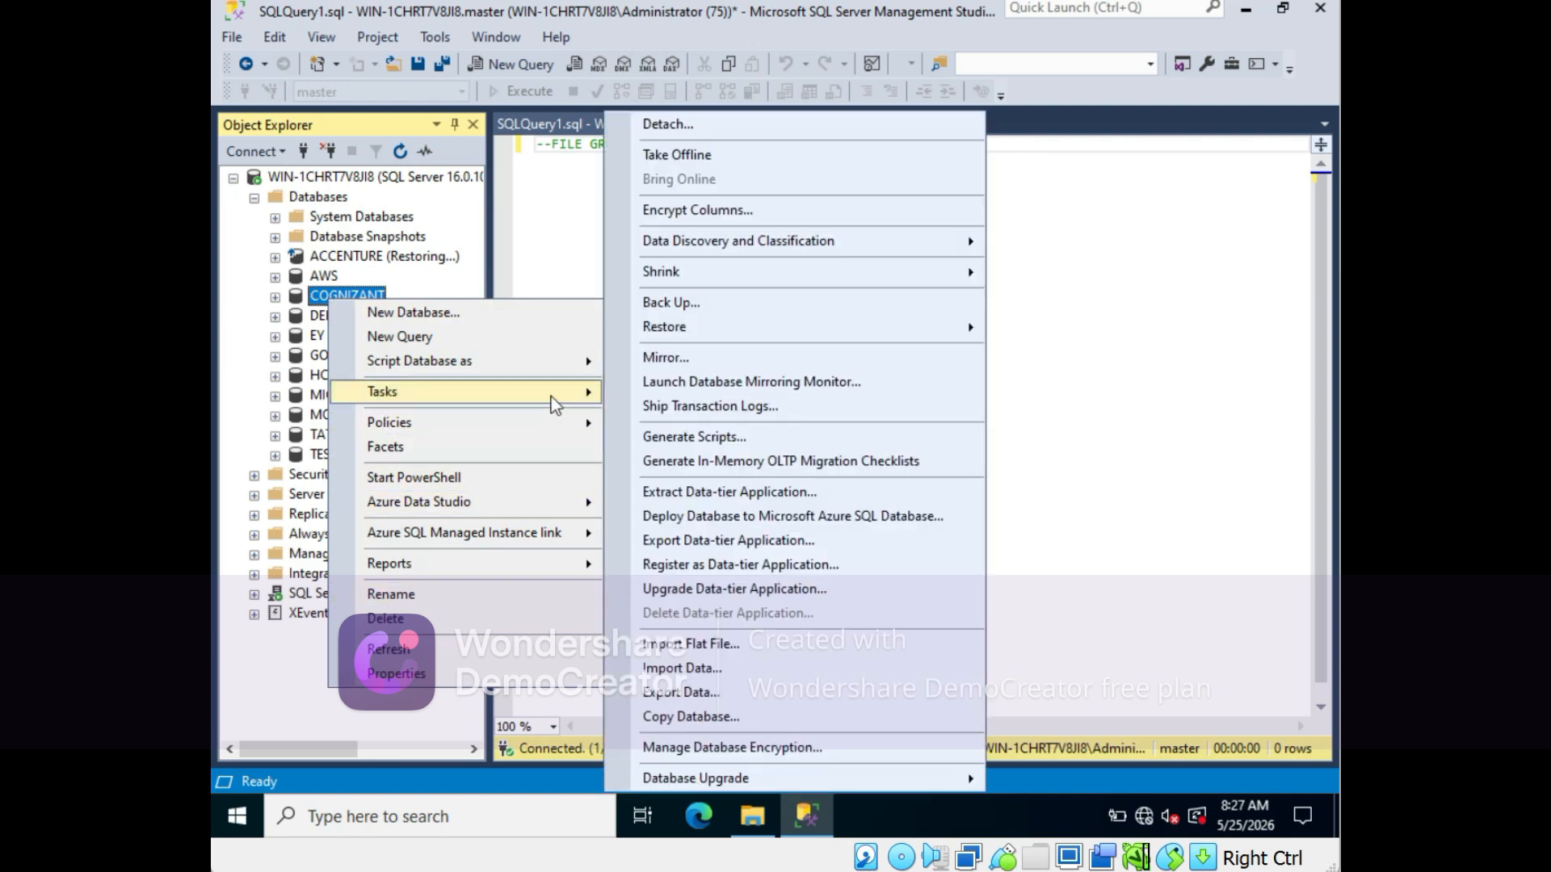
pyautogui.click(667, 311)
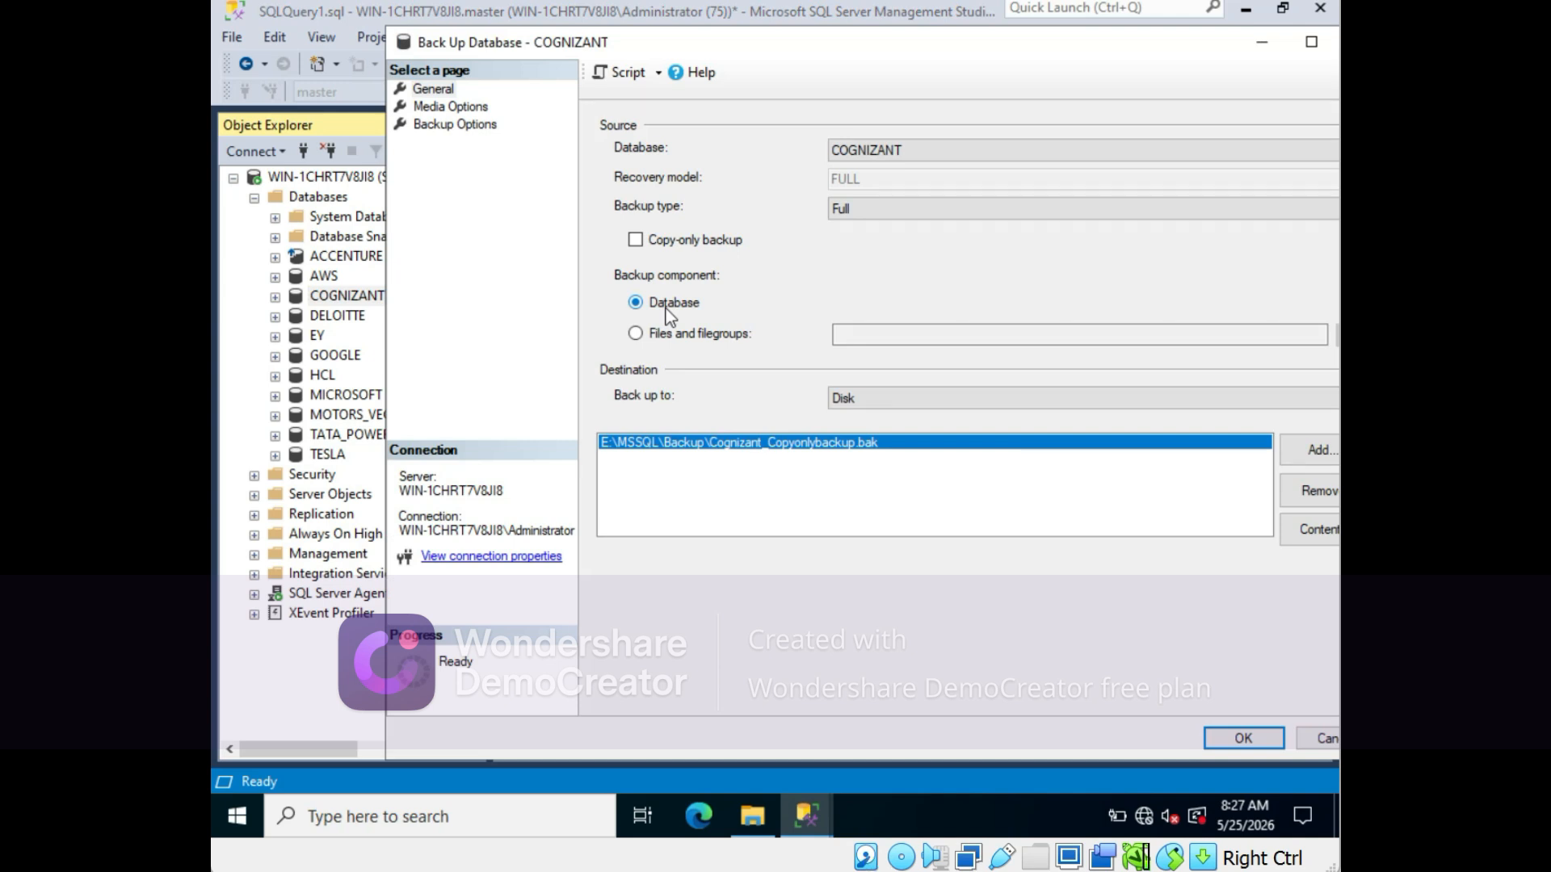
pyautogui.click(450, 129)
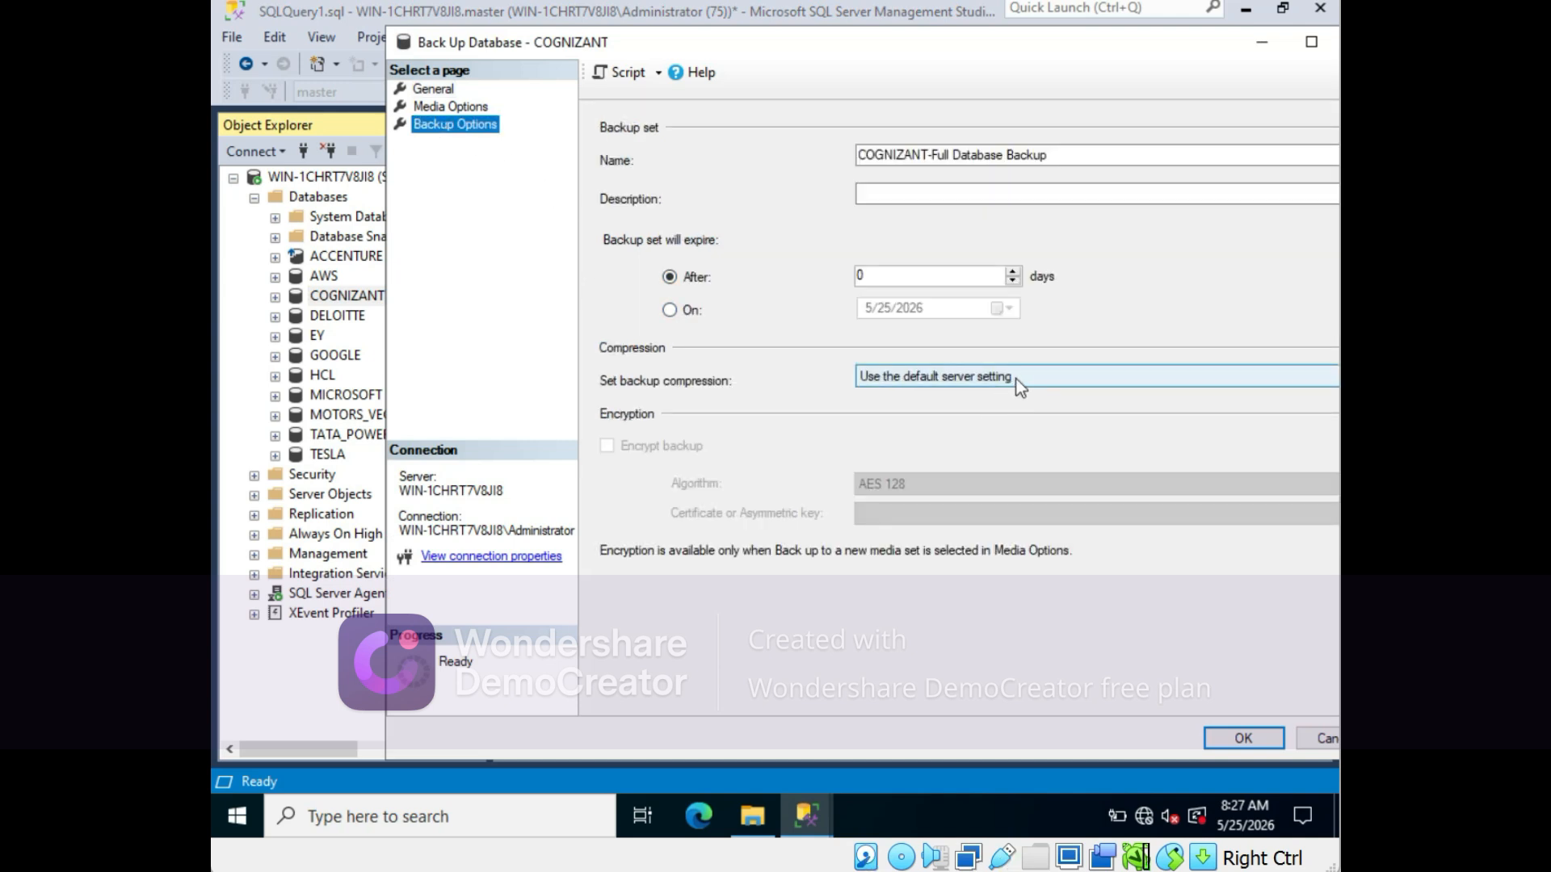
pyautogui.click(1015, 376)
pyautogui.click(885, 411)
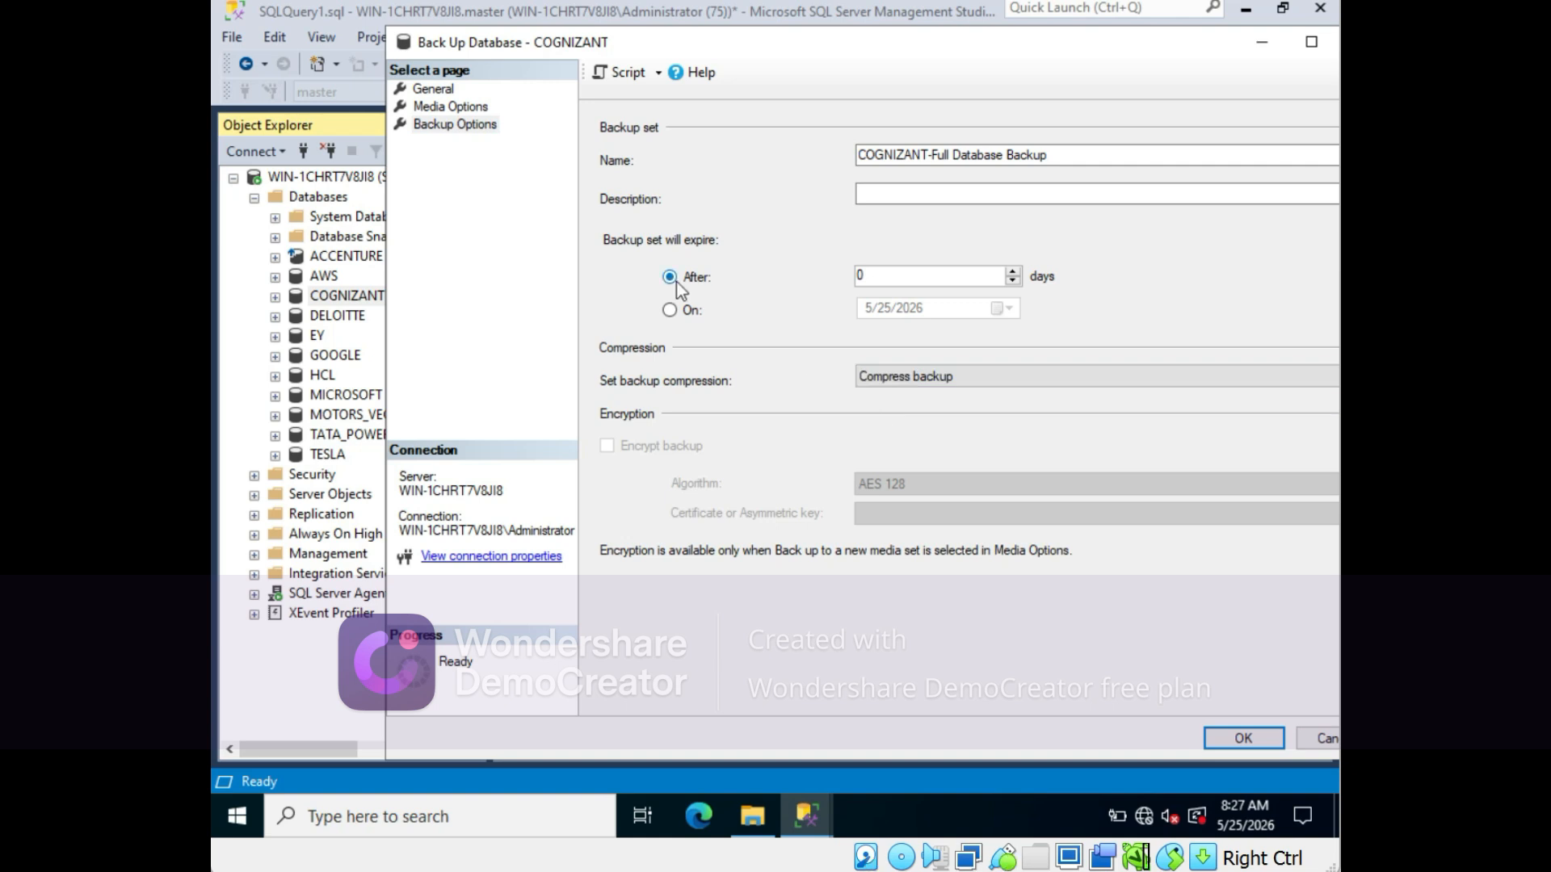
pyautogui.click(428, 91)
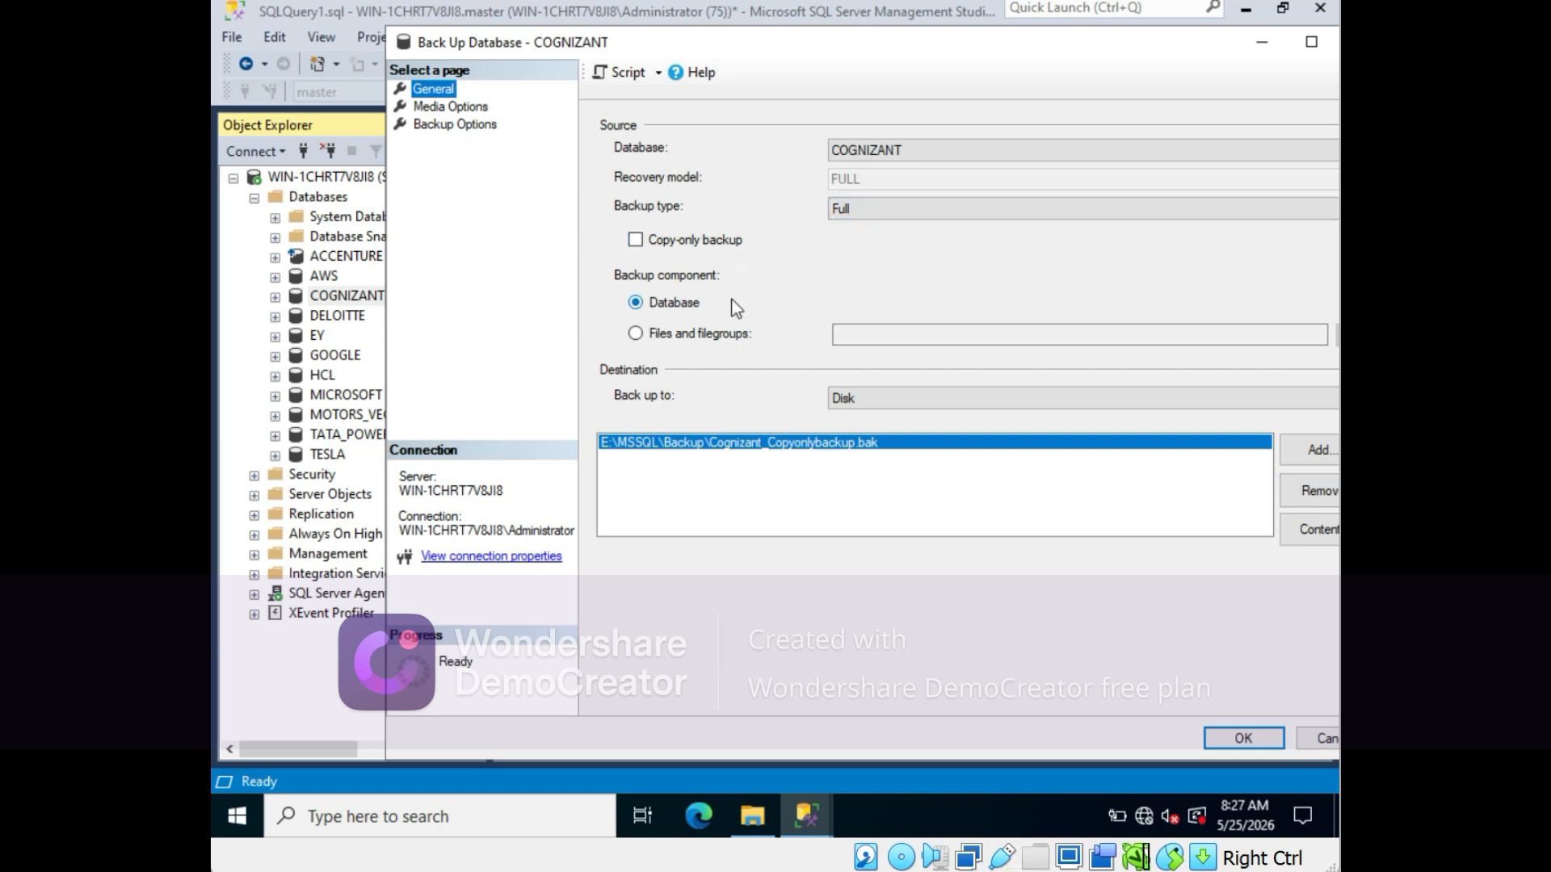
# - Set the backup component to files and filegroups, selecting only the COGNIZANT_2 file in PRIMARY
pyautogui.click(636, 334)
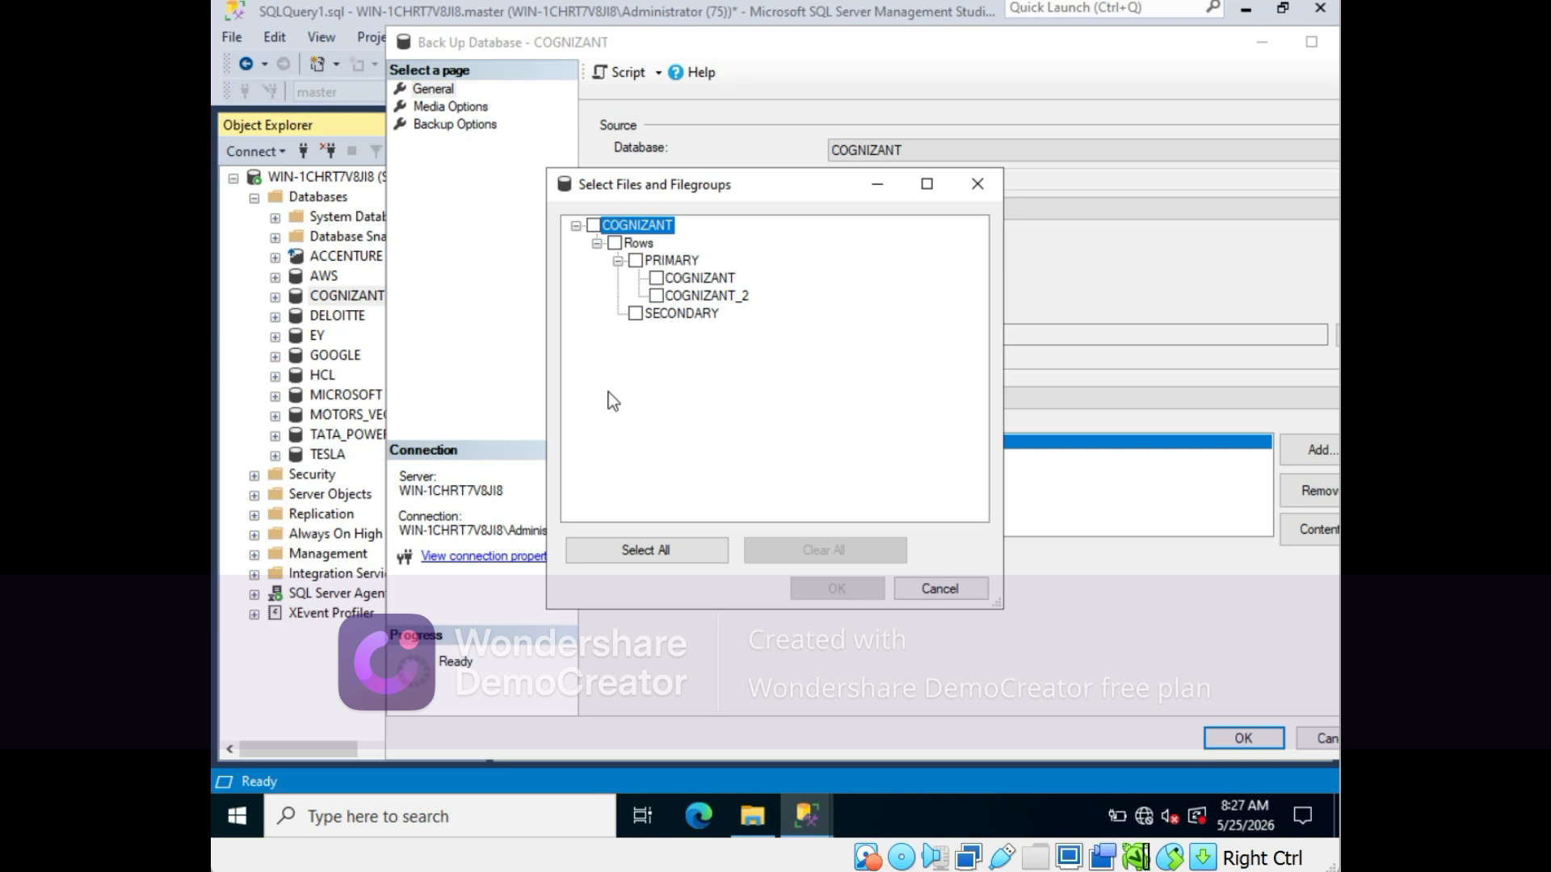
pyautogui.click(656, 296)
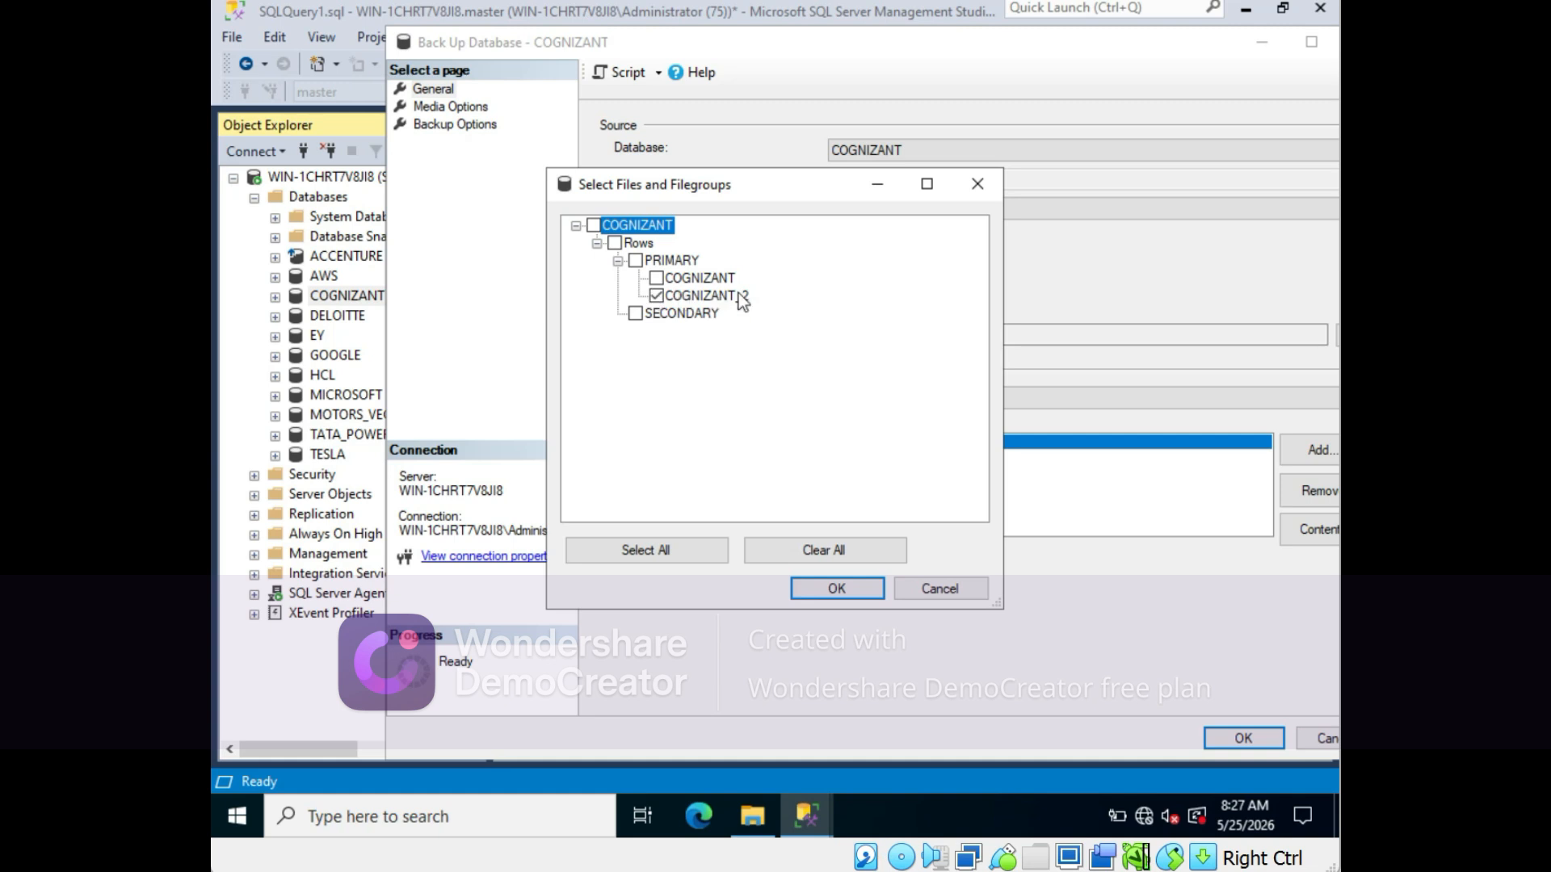
pyautogui.click(835, 591)
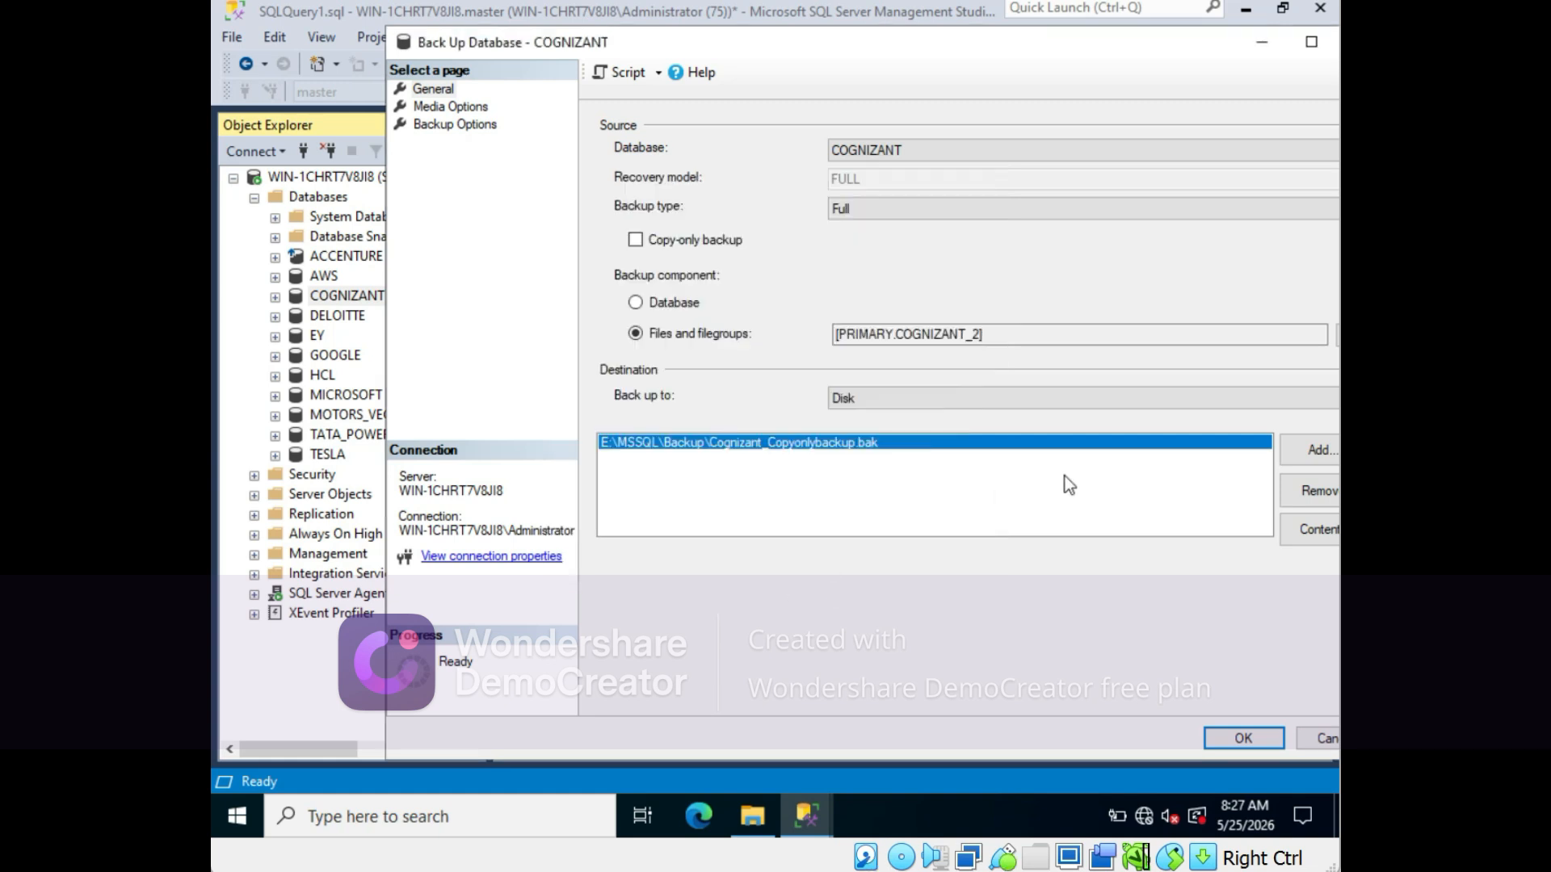
# - Replace the backup destination with the file E:\MSSQL\Backup\COGNIZANT_file_group
pyautogui.click(1311, 484)
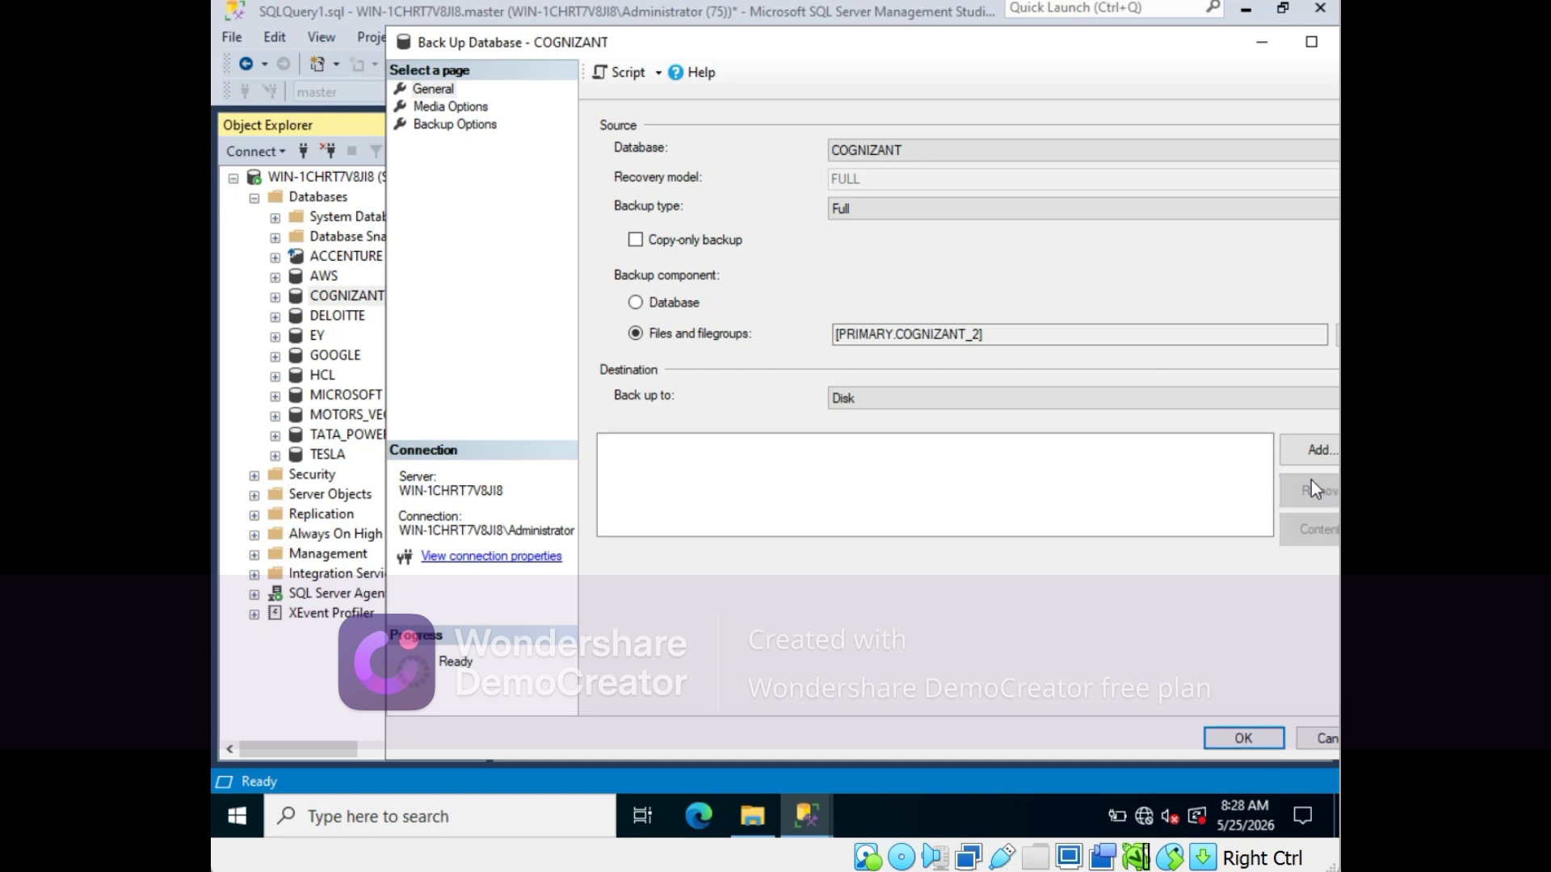
pyautogui.click(1307, 447)
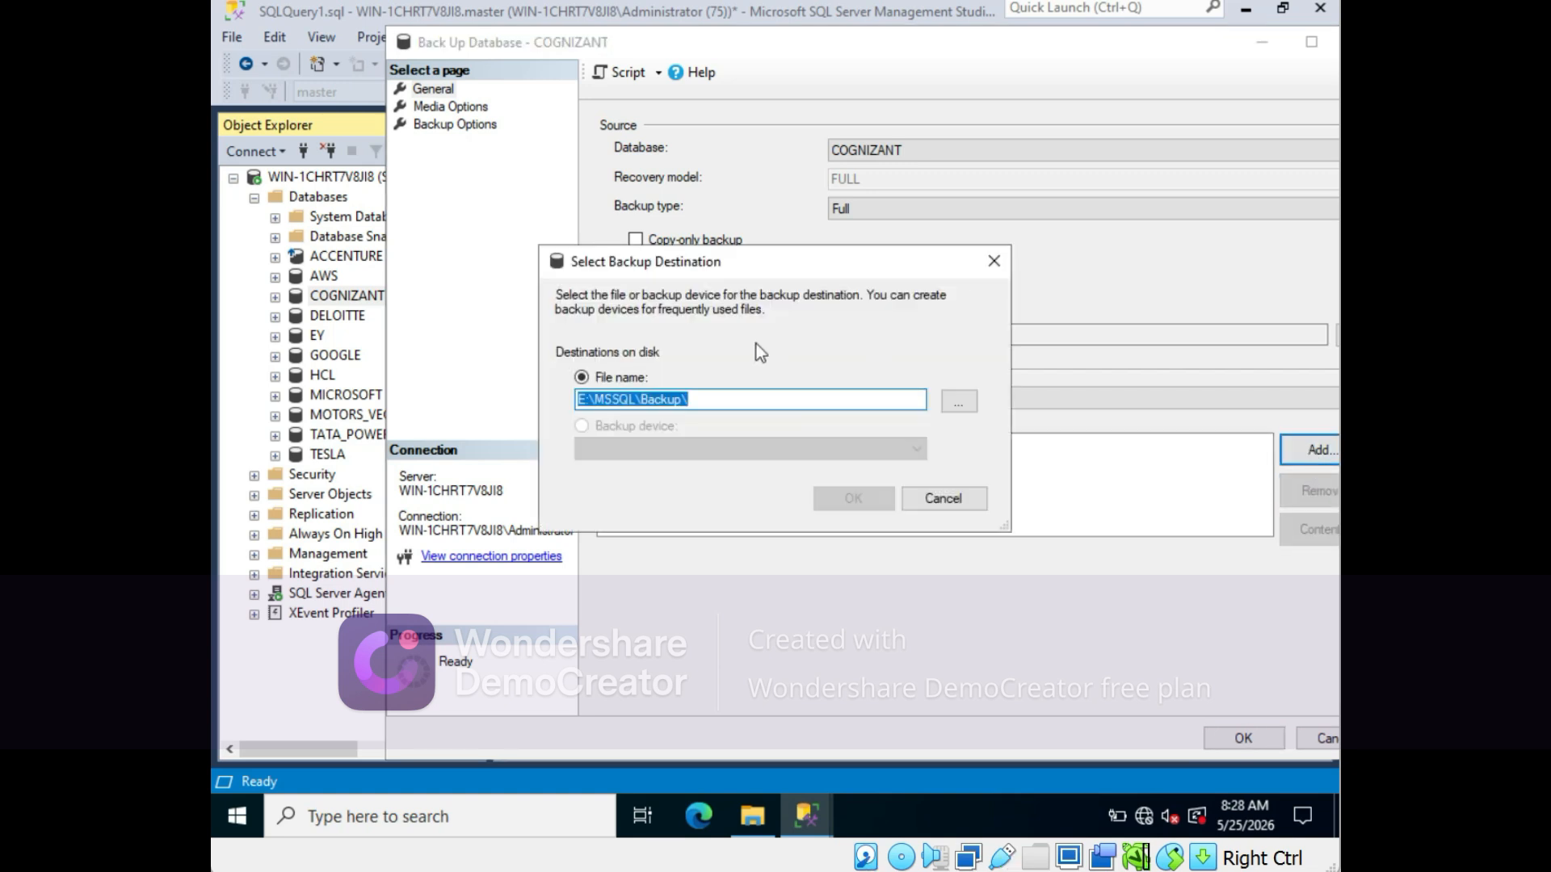
pyautogui.click(959, 404)
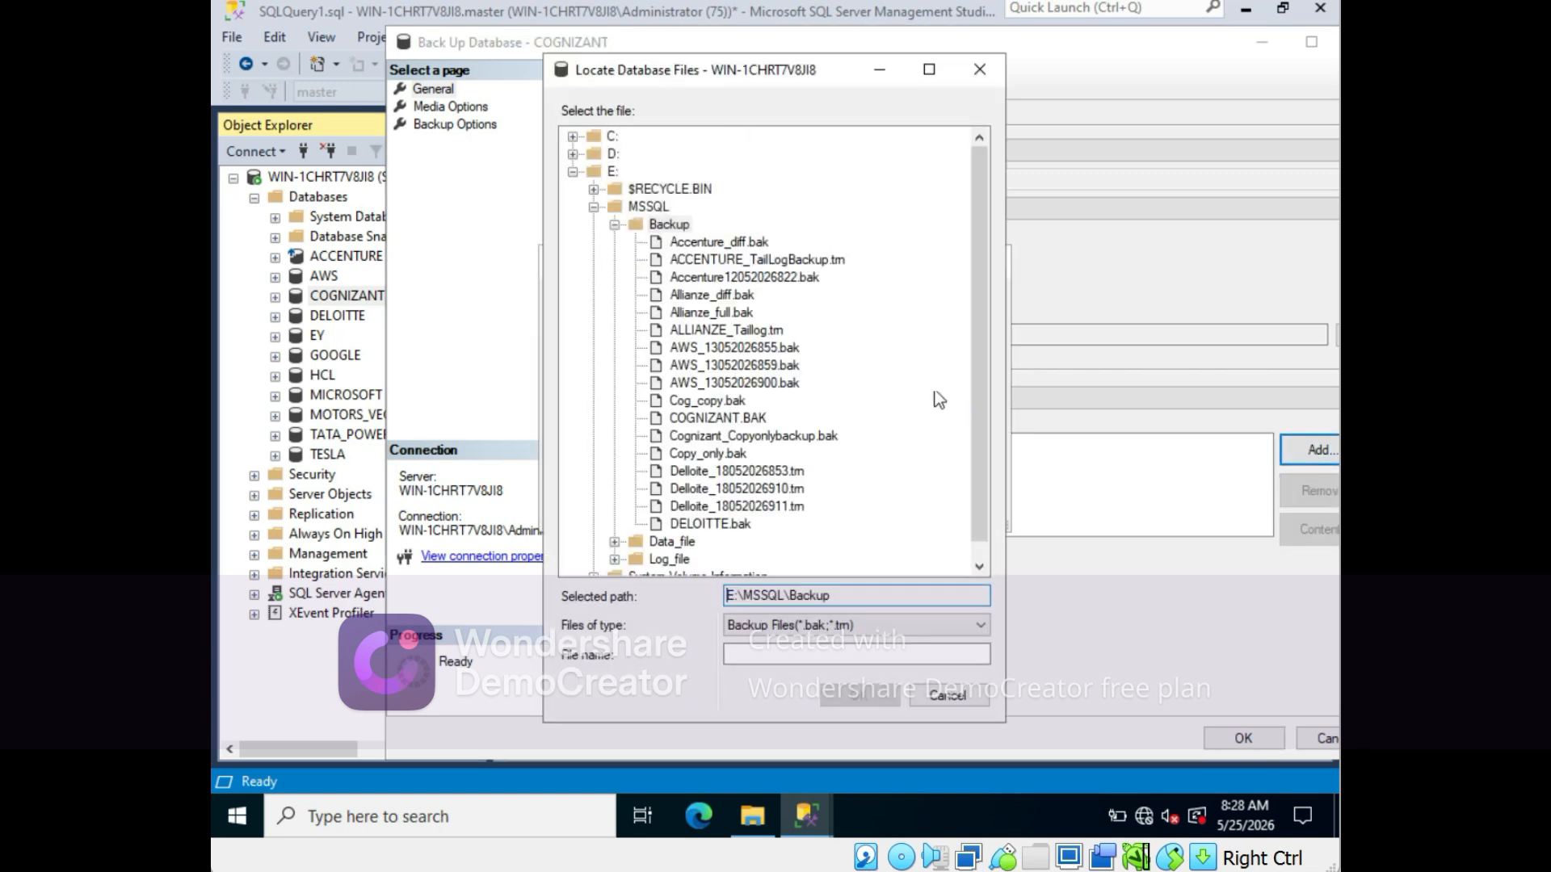
pyautogui.click(766, 655)
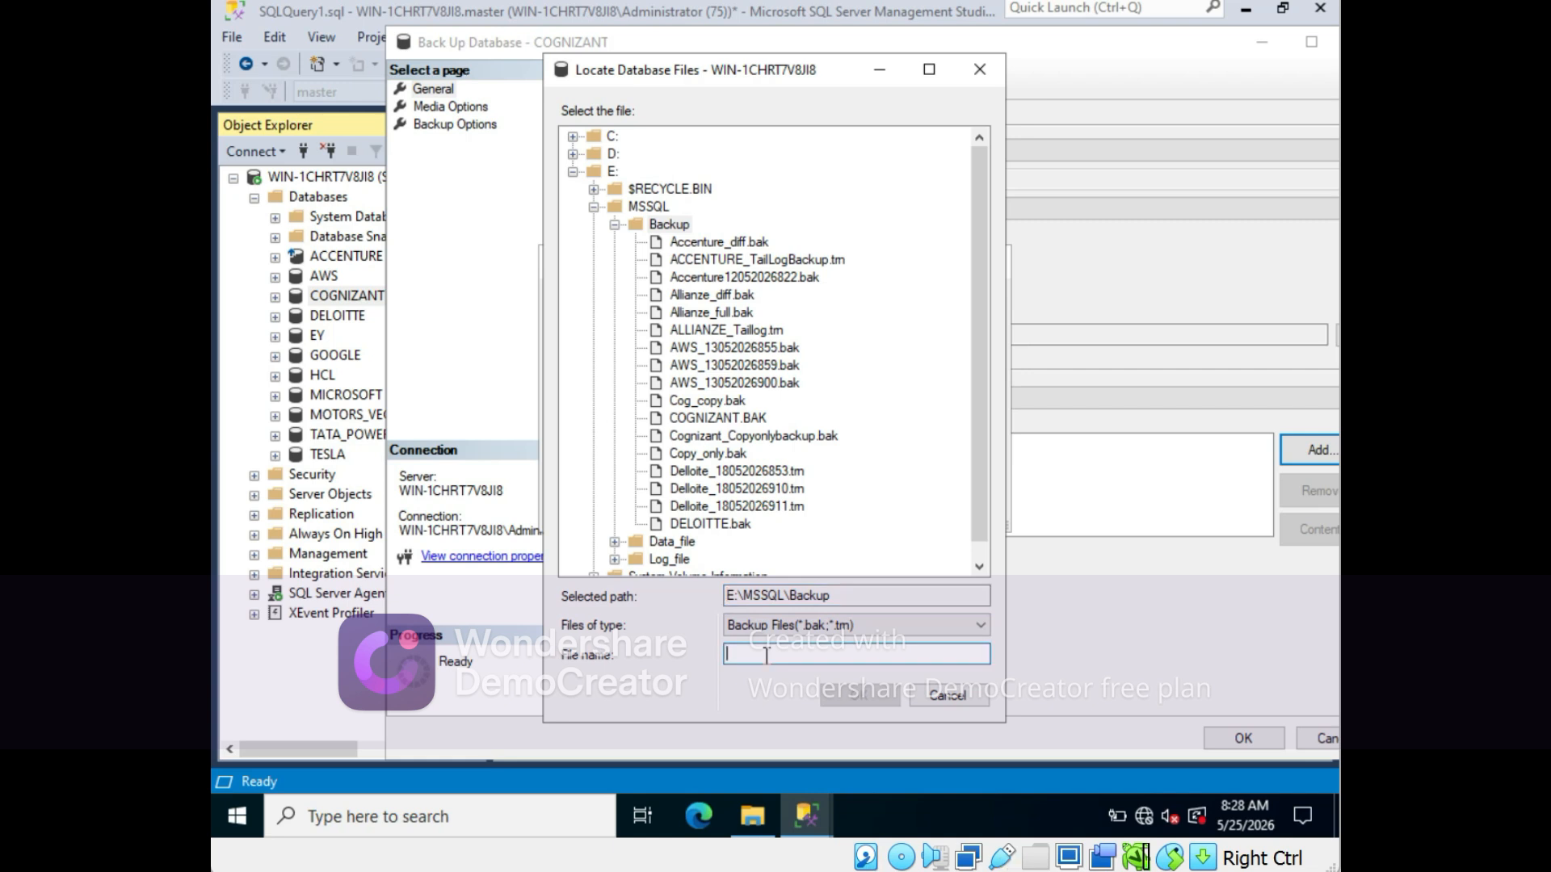
pyautogui.write('COGNI')
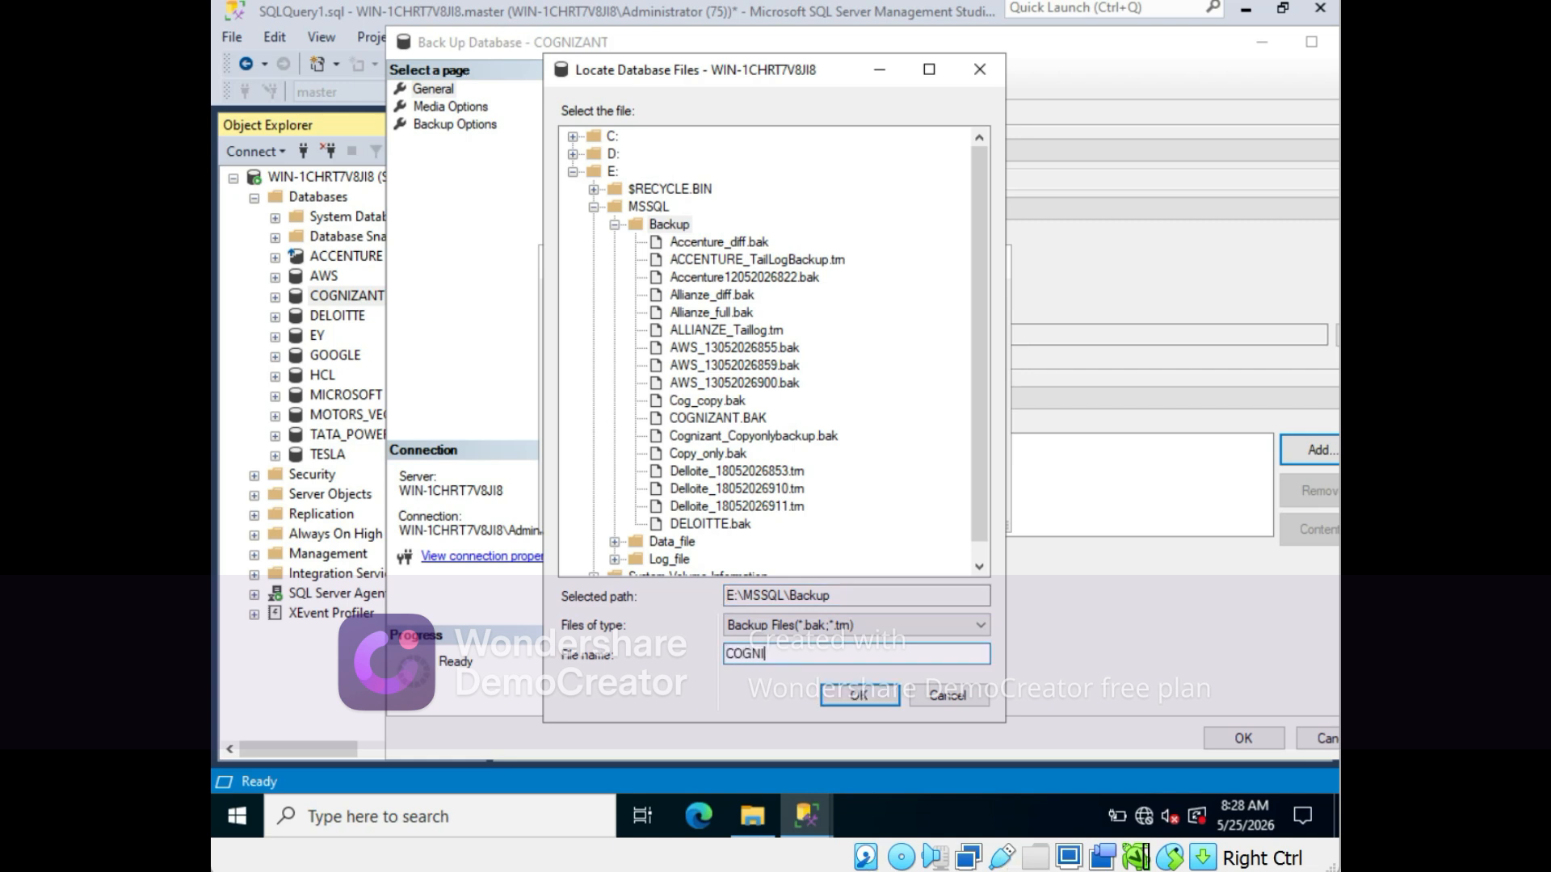
pyautogui.write('ZANT_file_group')
pyautogui.click(859, 694)
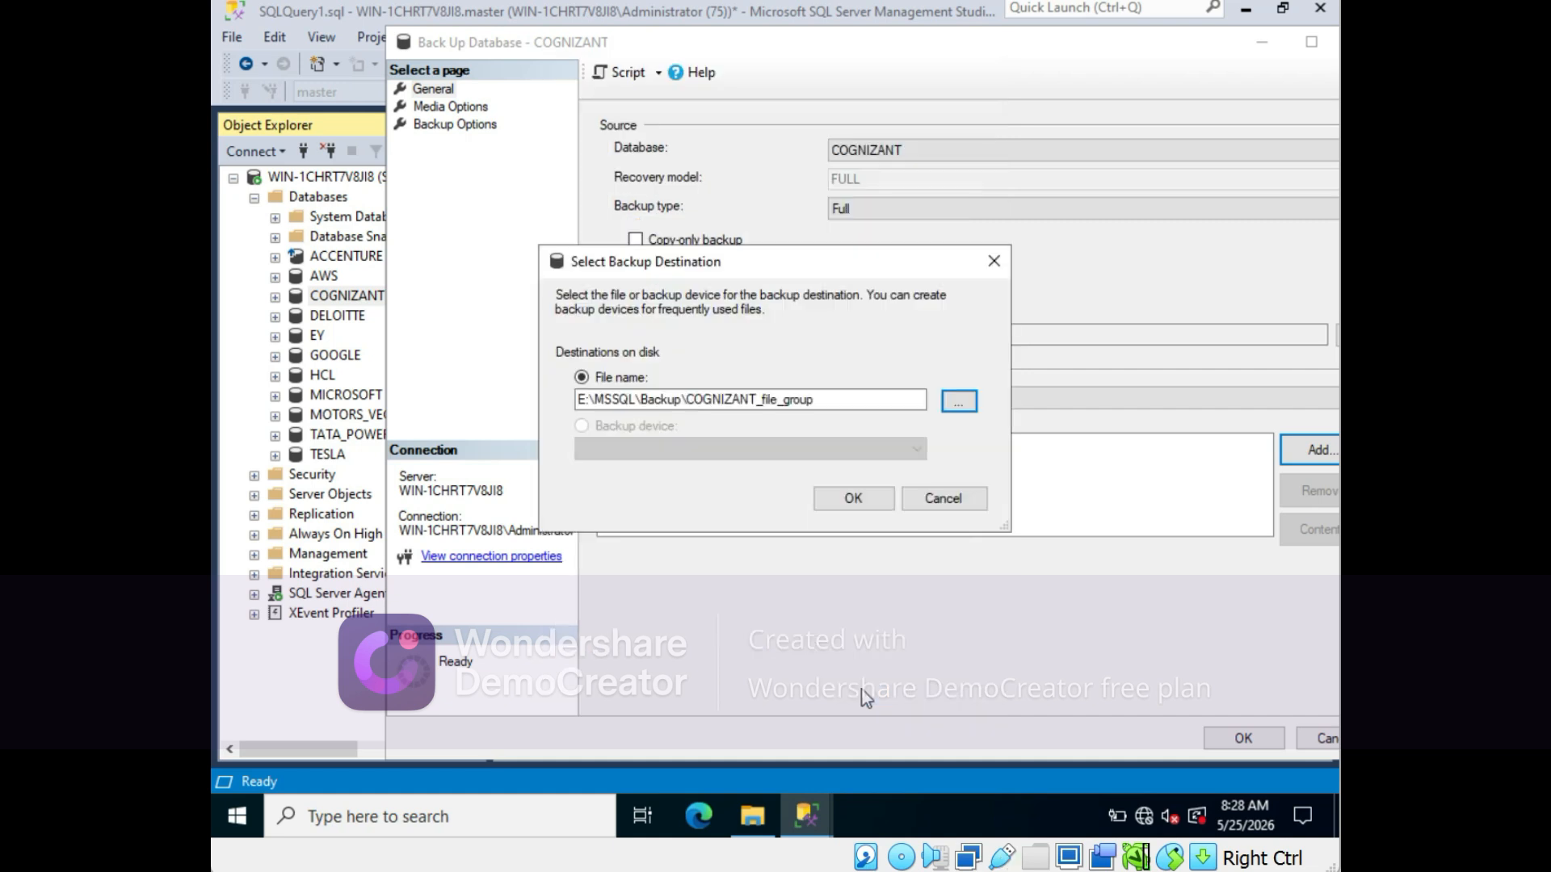
pyautogui.click(854, 497)
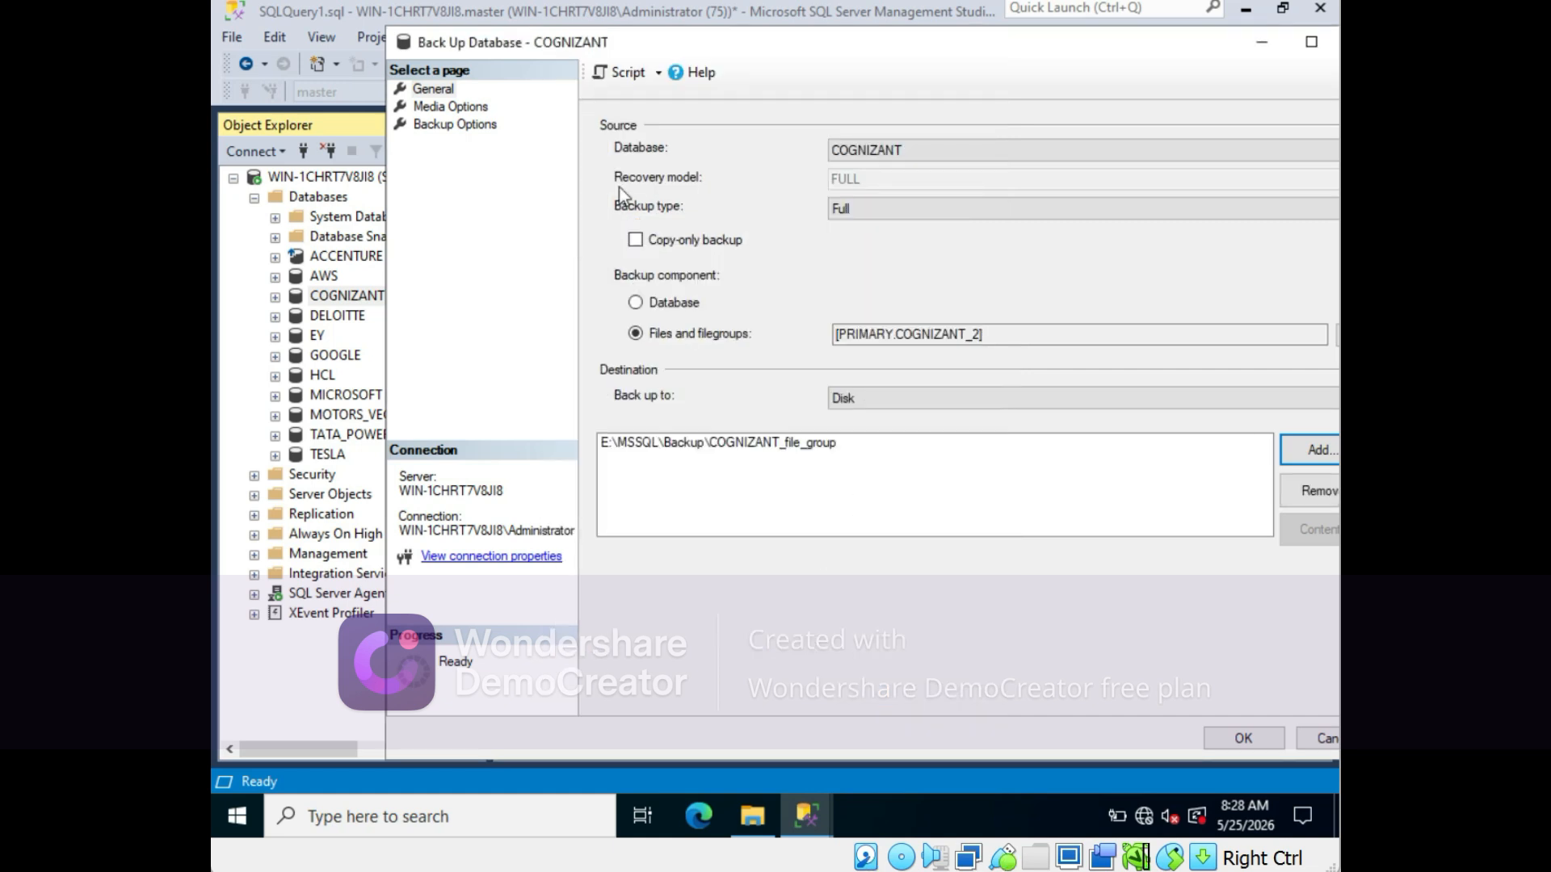
# - Script the backup to a new query window and split the BACKUP statement over four lines
pyautogui.click(624, 72)
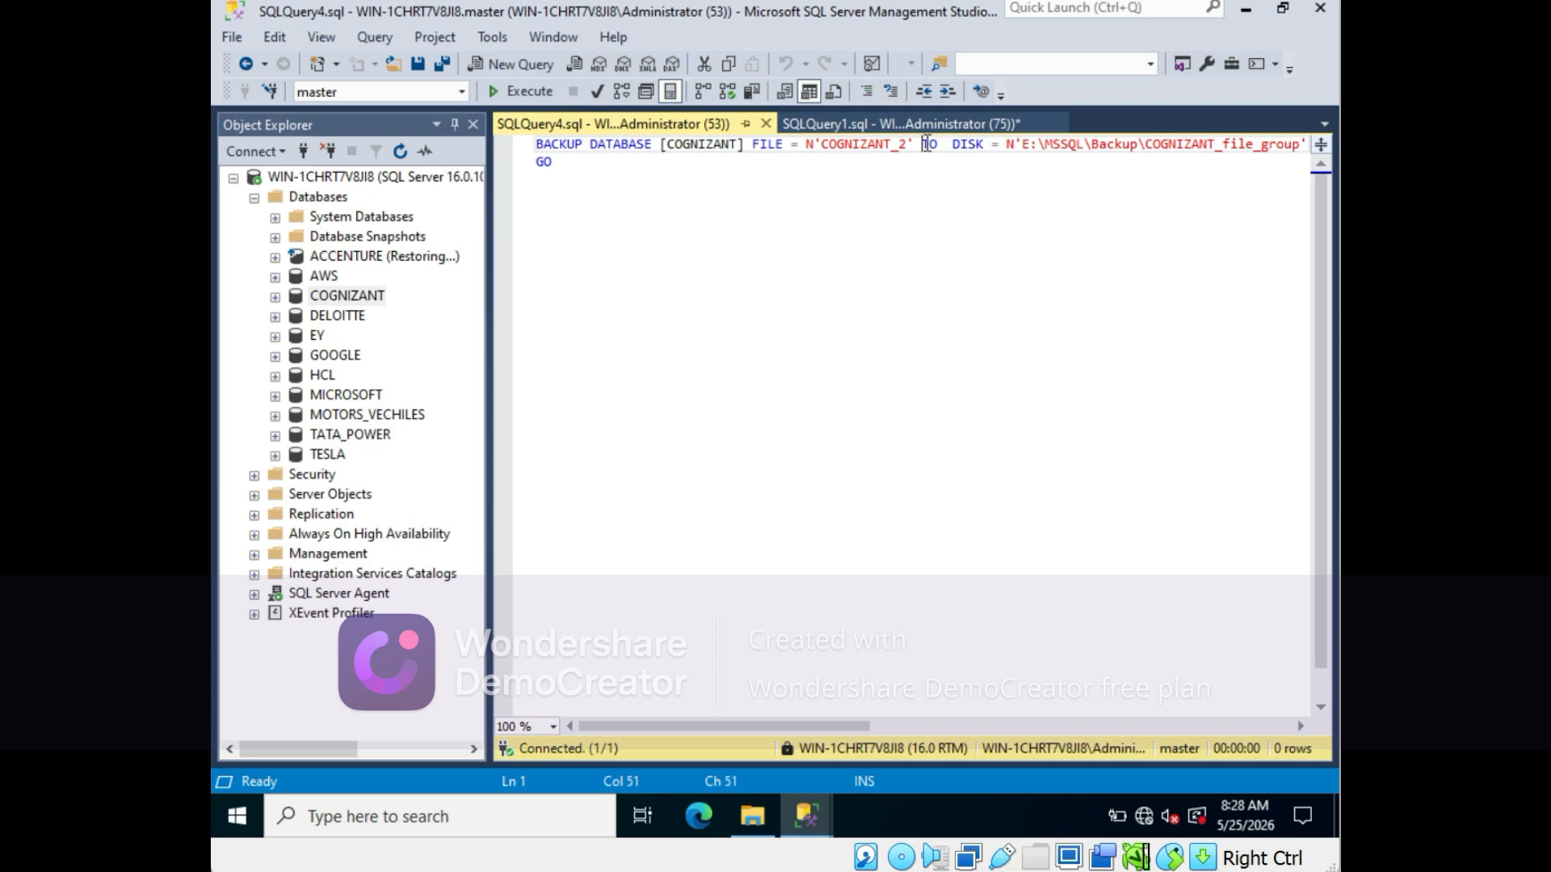
pyautogui.press('Return')
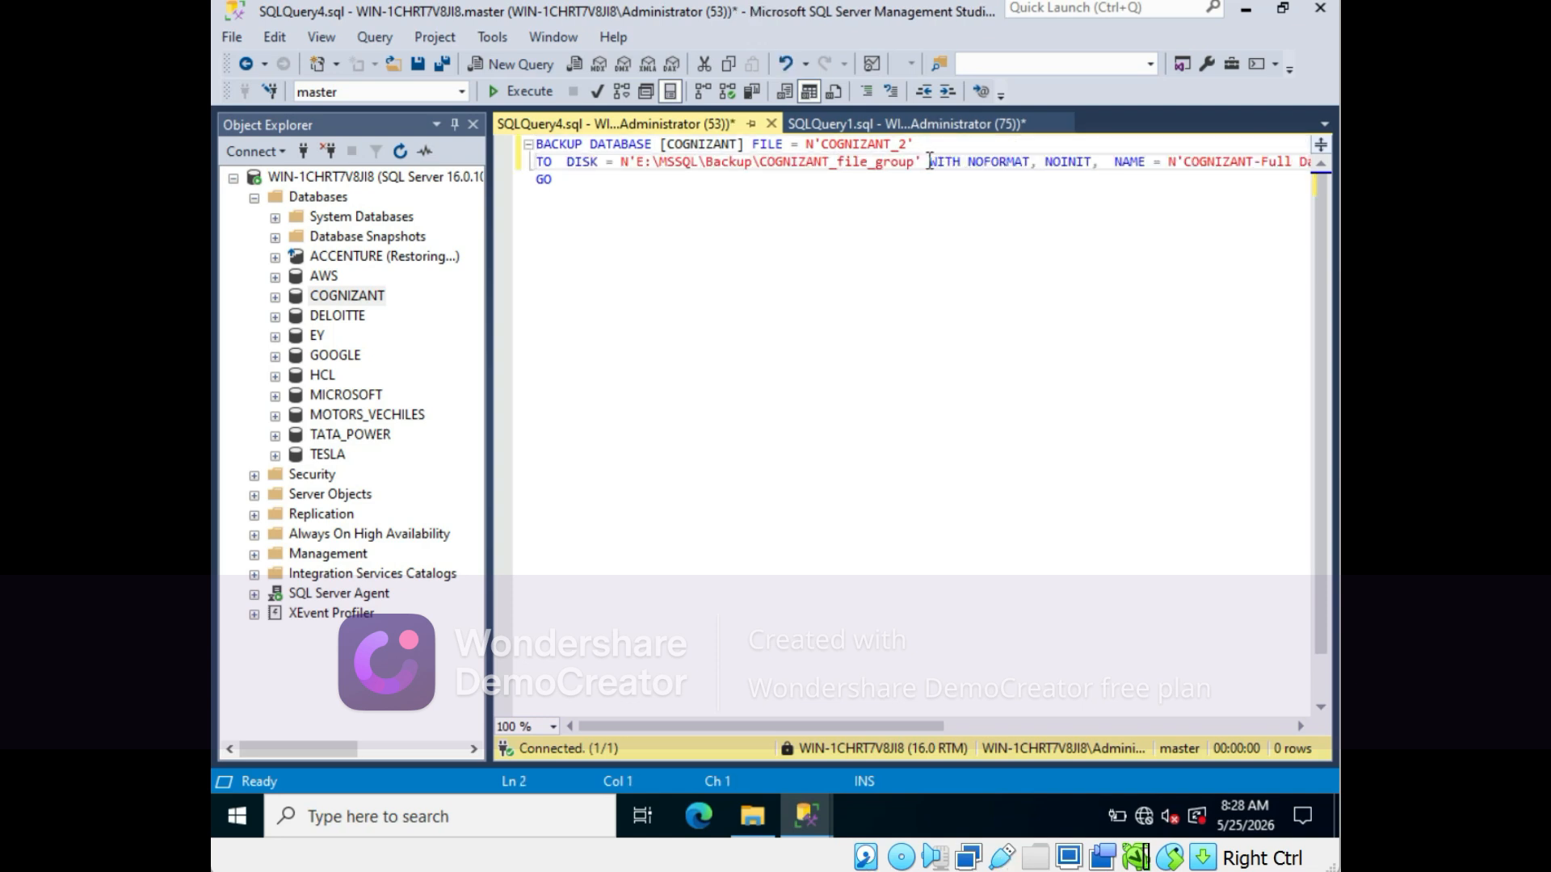
pyautogui.click(930, 162)
pyautogui.press('Return')
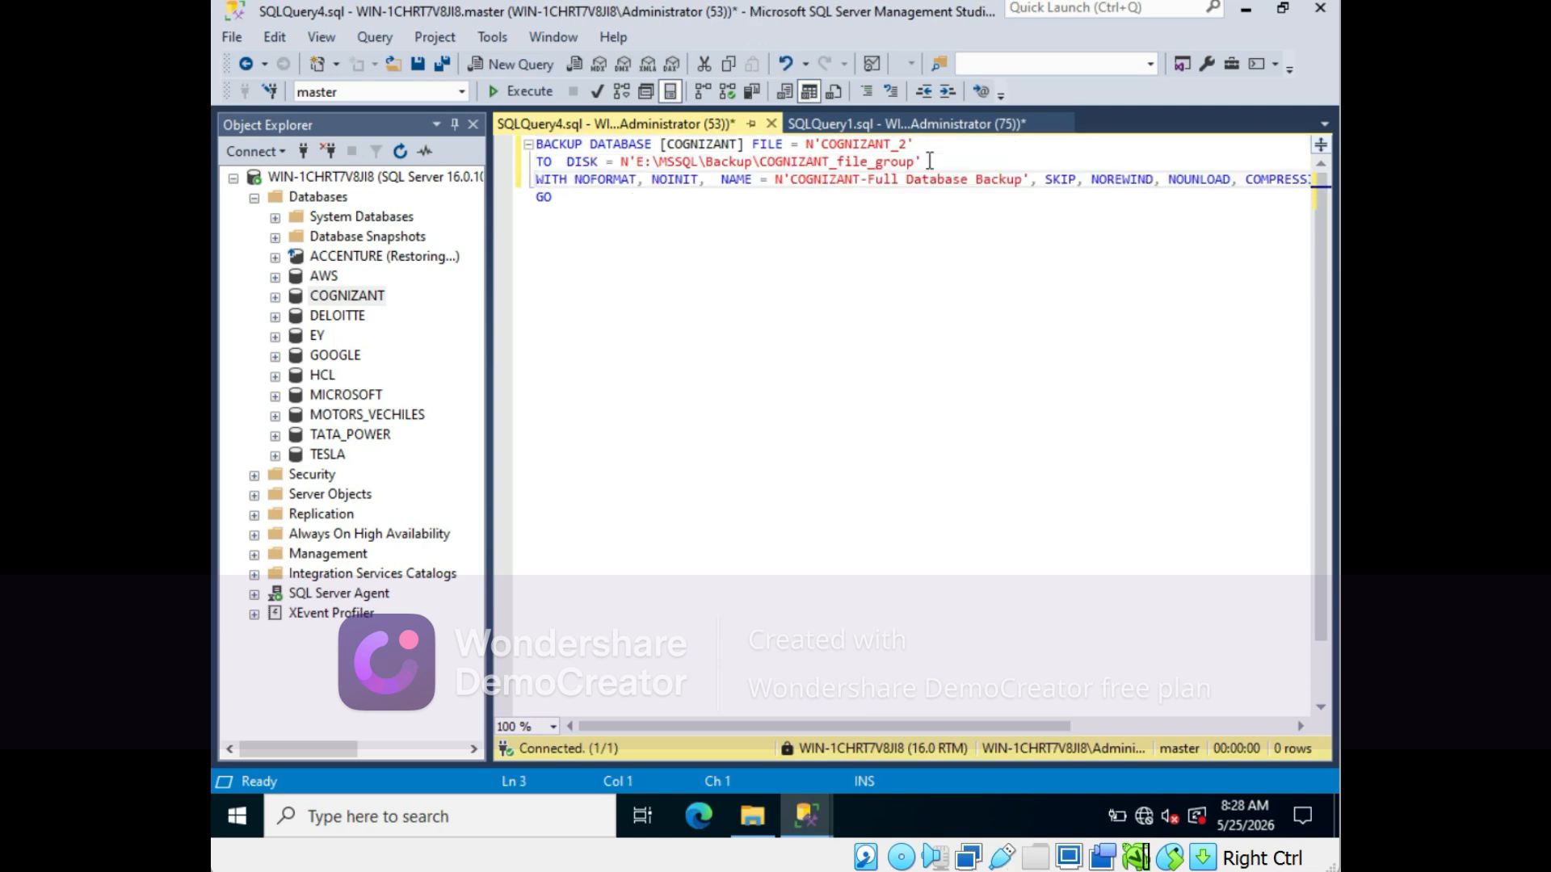
pyautogui.click(1045, 179)
pyautogui.press('Return')
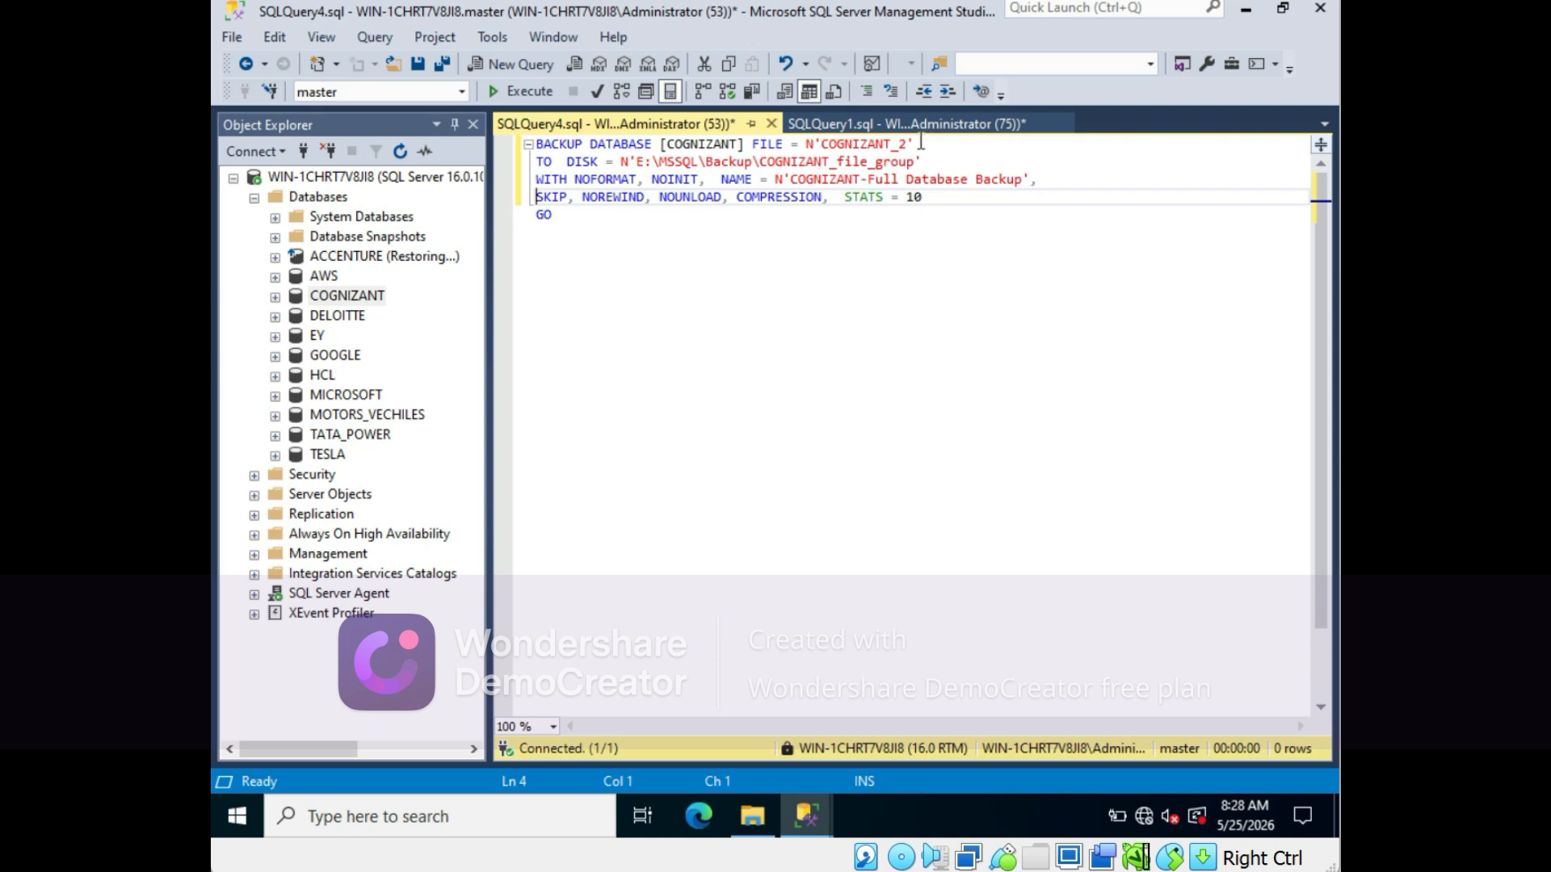
pyautogui.click(340, 297)
pyautogui.rightClick(337, 296)
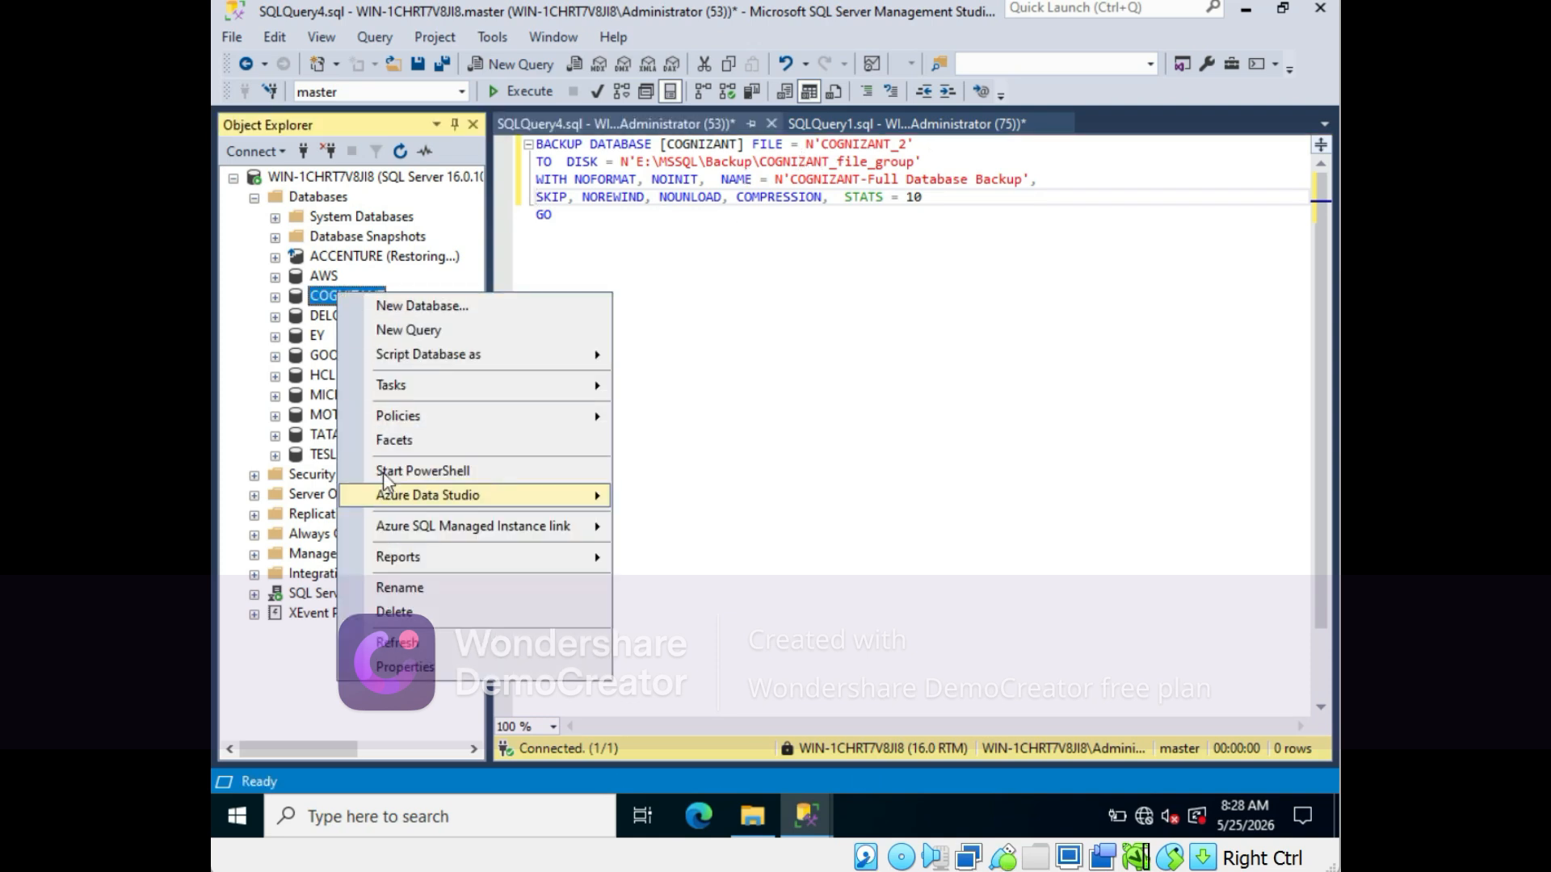
pyautogui.moveTo(390, 395)
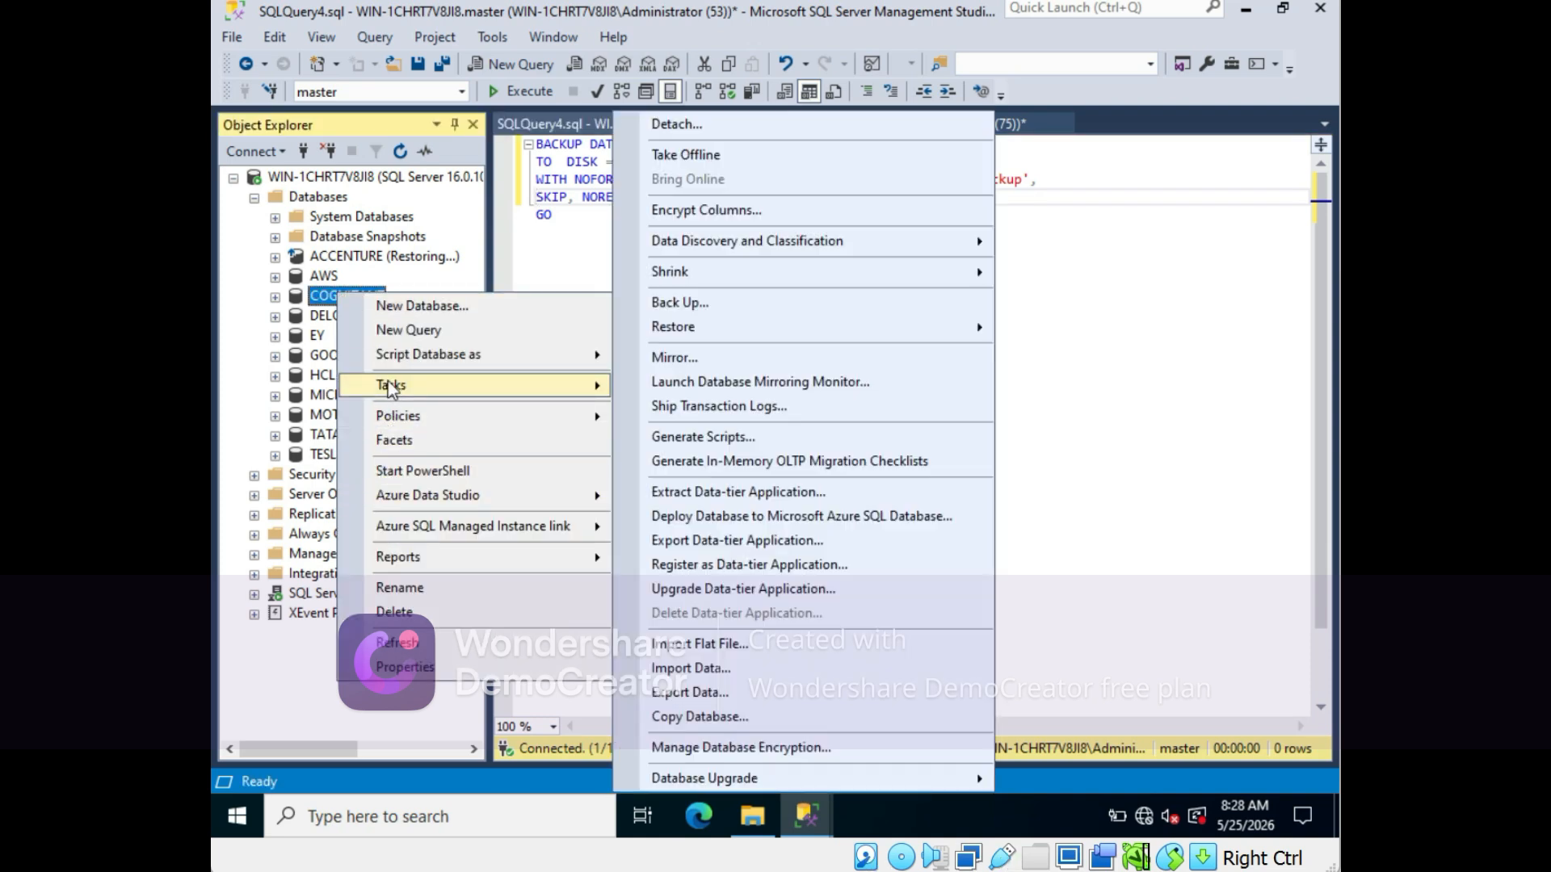
pyautogui.click(678, 315)
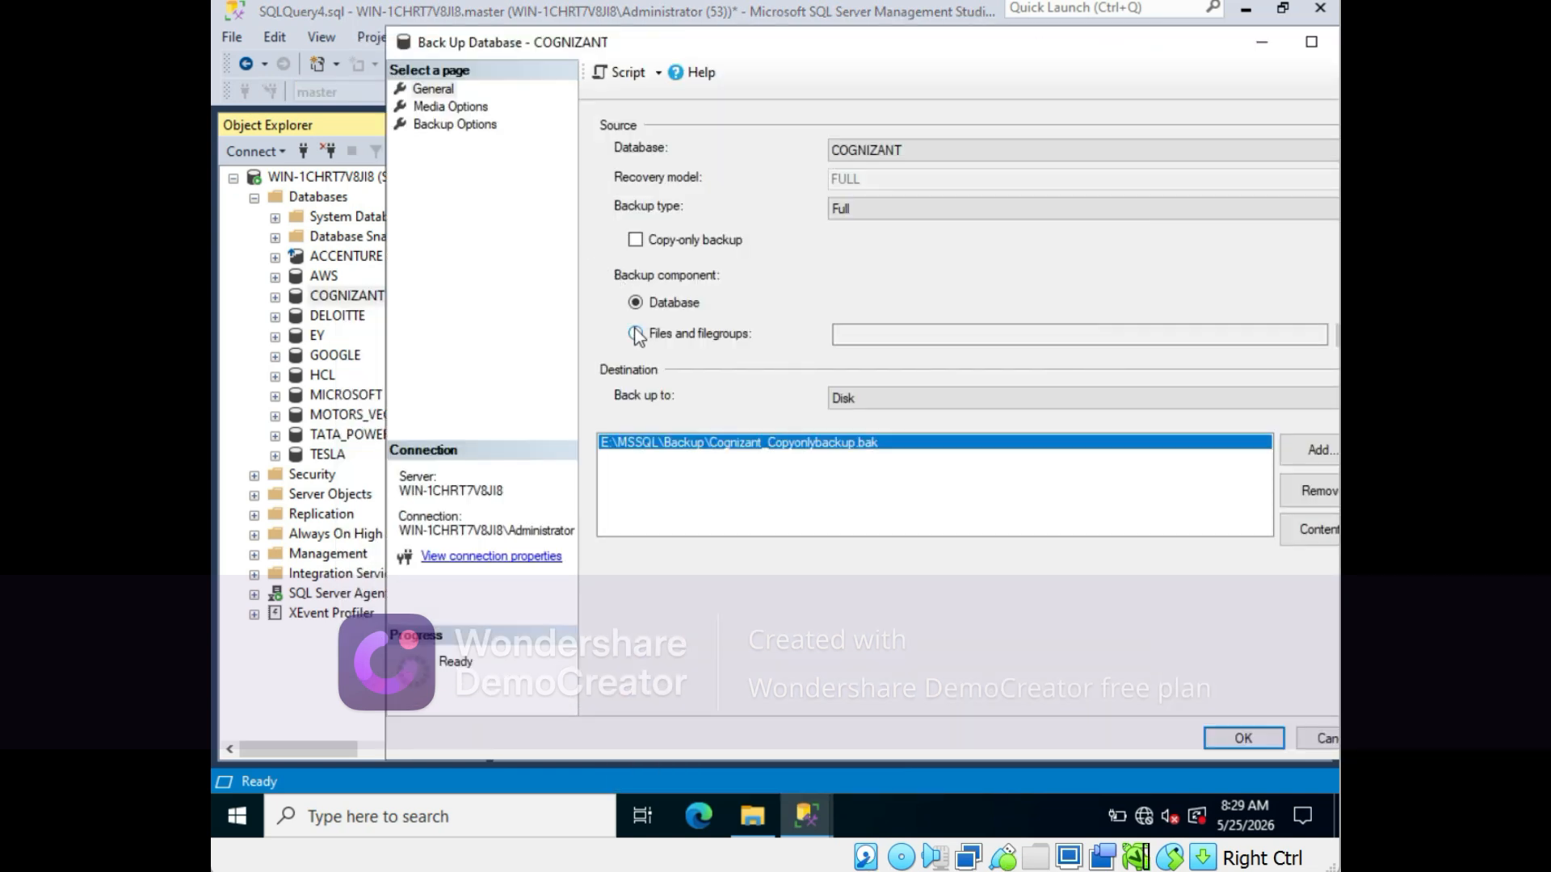
pyautogui.click(637, 334)
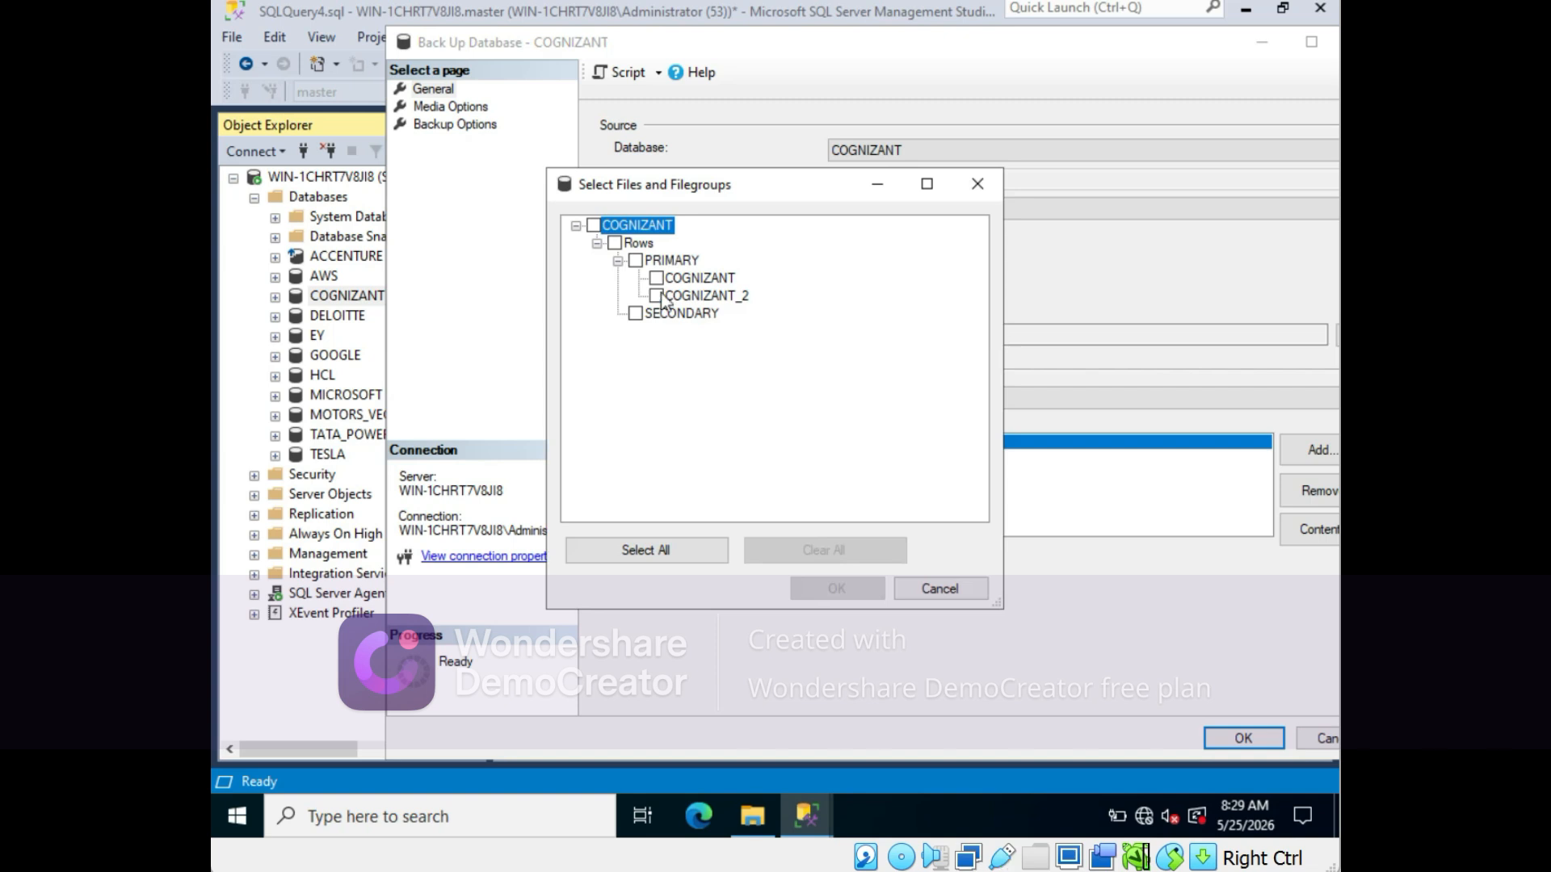
pyautogui.click(616, 244)
pyautogui.click(616, 244)
pyautogui.click(616, 245)
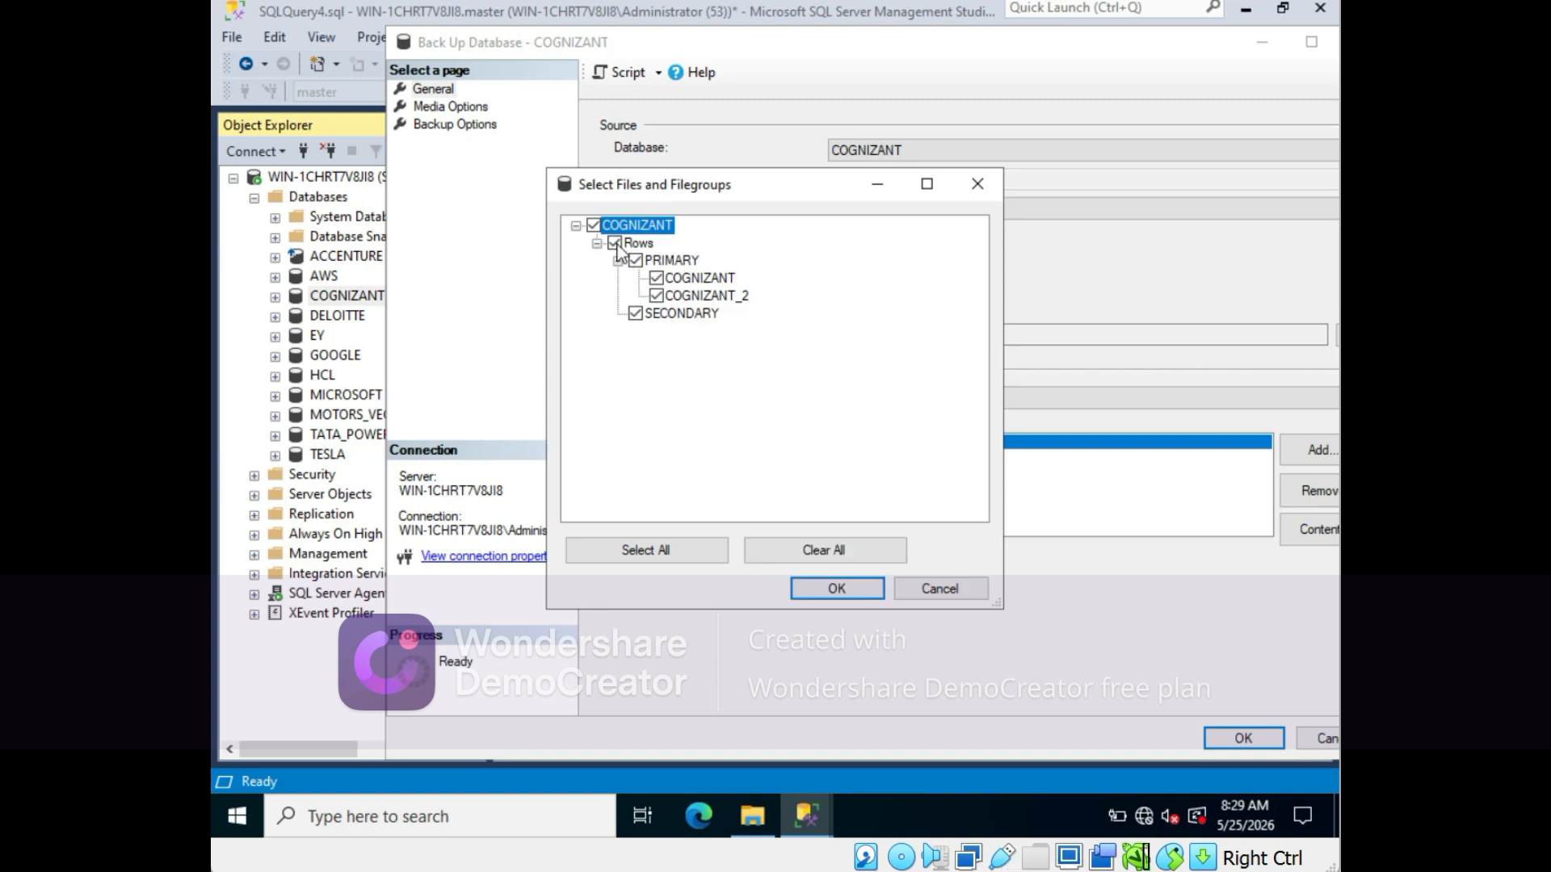
pyautogui.click(656, 277)
pyautogui.click(953, 588)
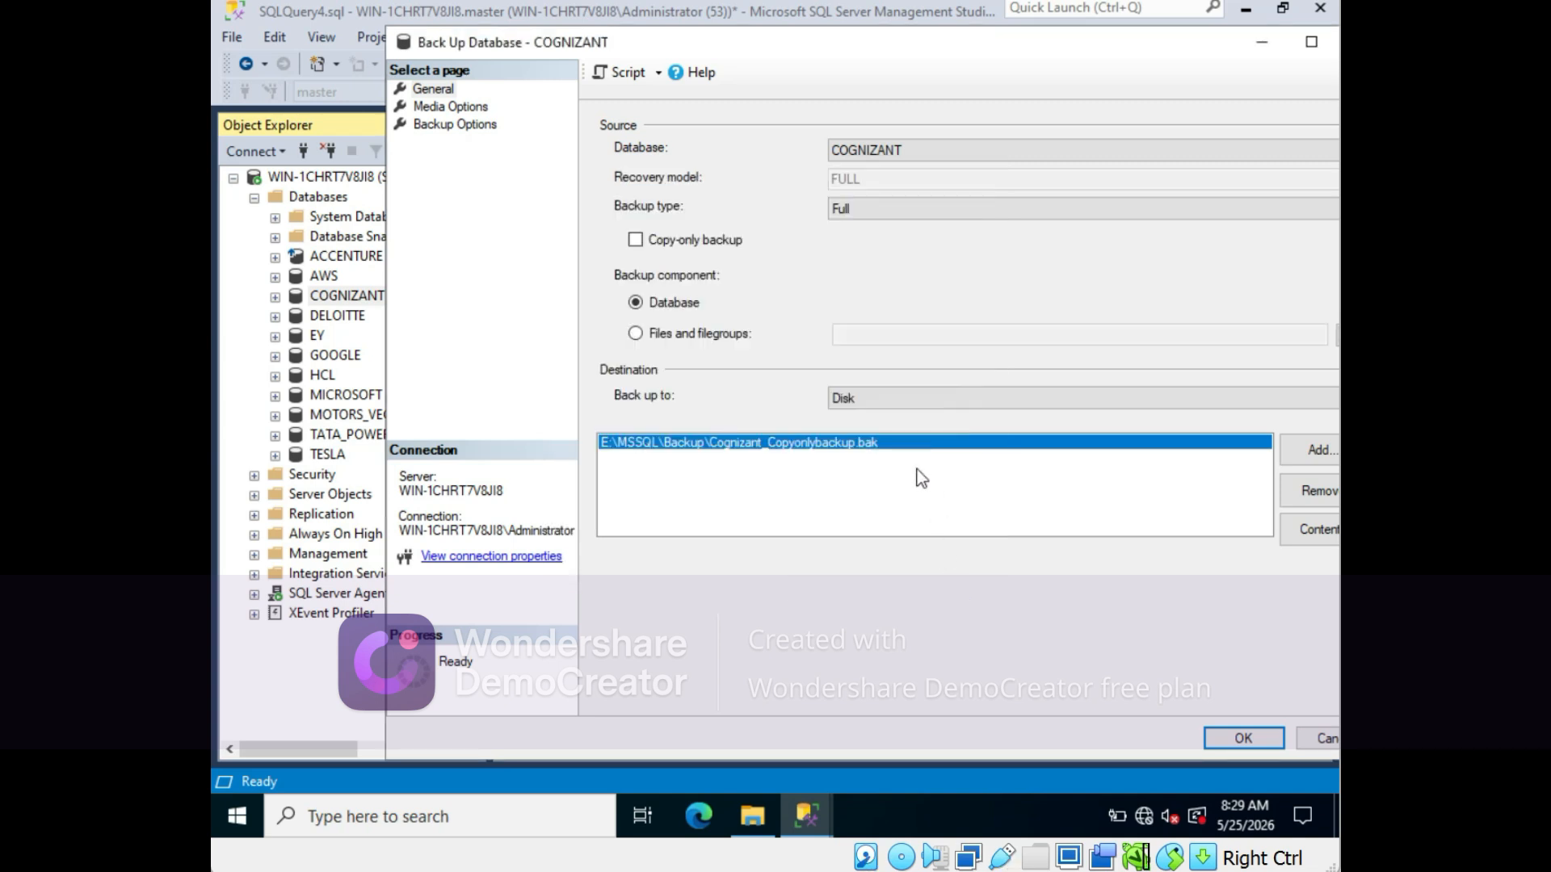
pyautogui.click(1315, 737)
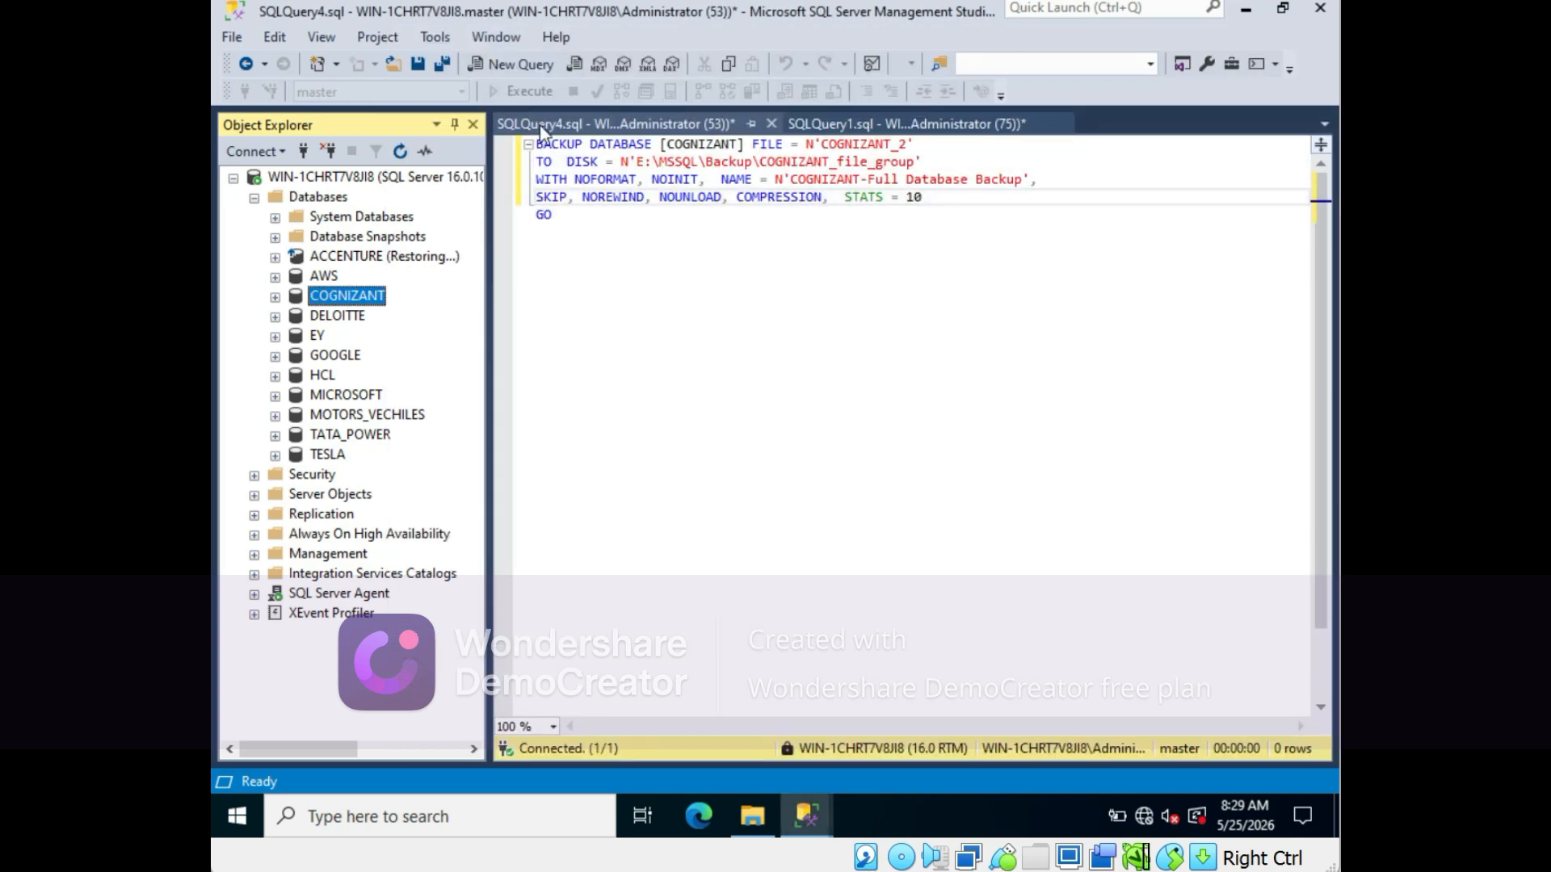
# - Run the scripted file-group BACKUP statement for COGNIZANT_2
pyautogui.click(601, 233)
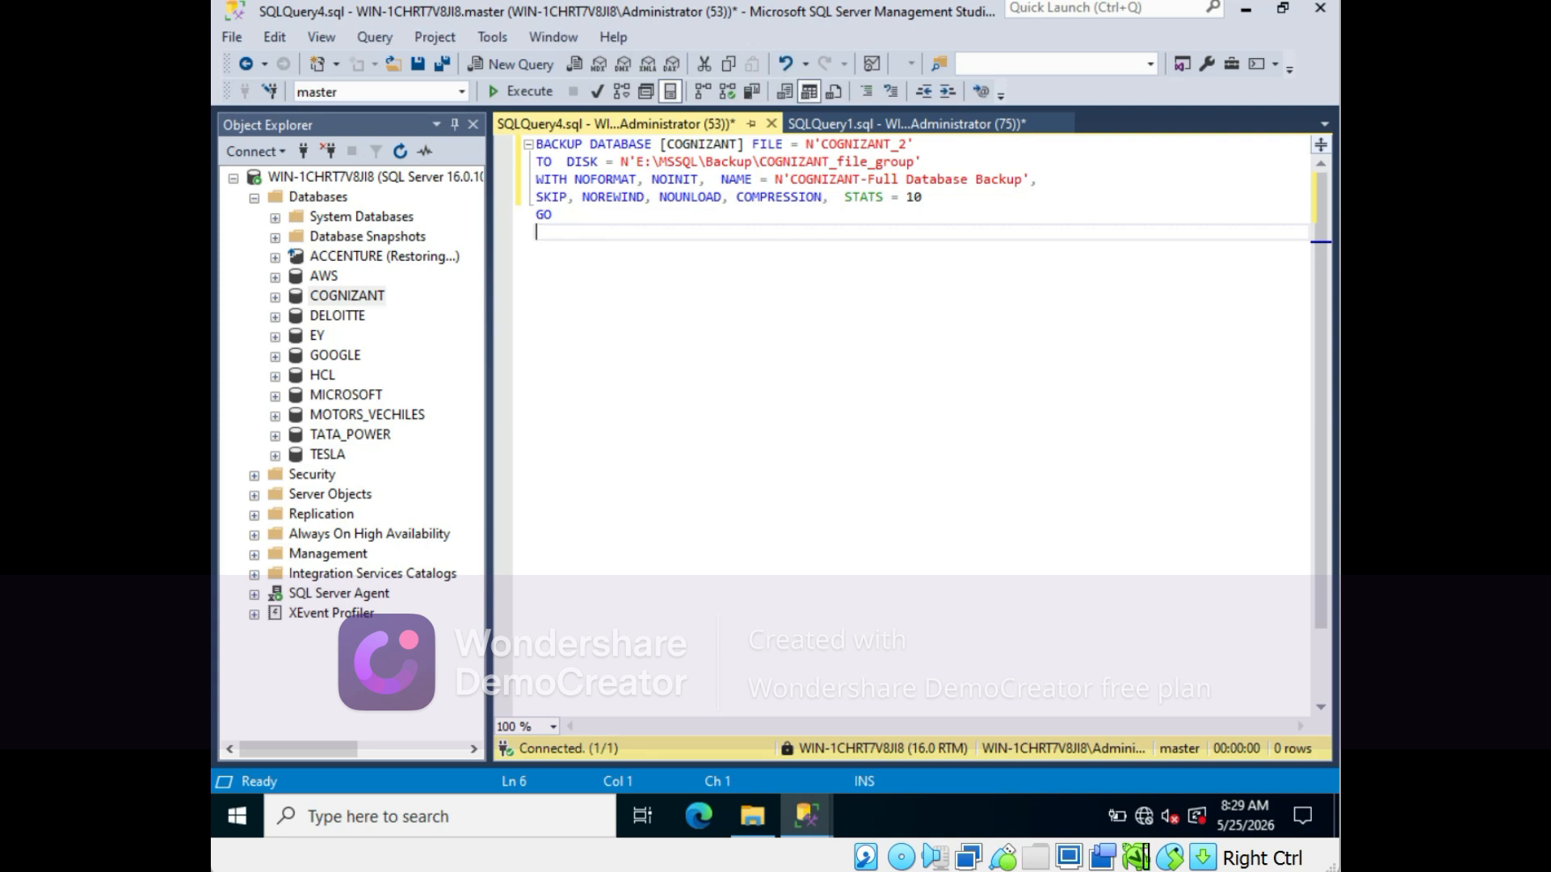
pyautogui.click(540, 93)
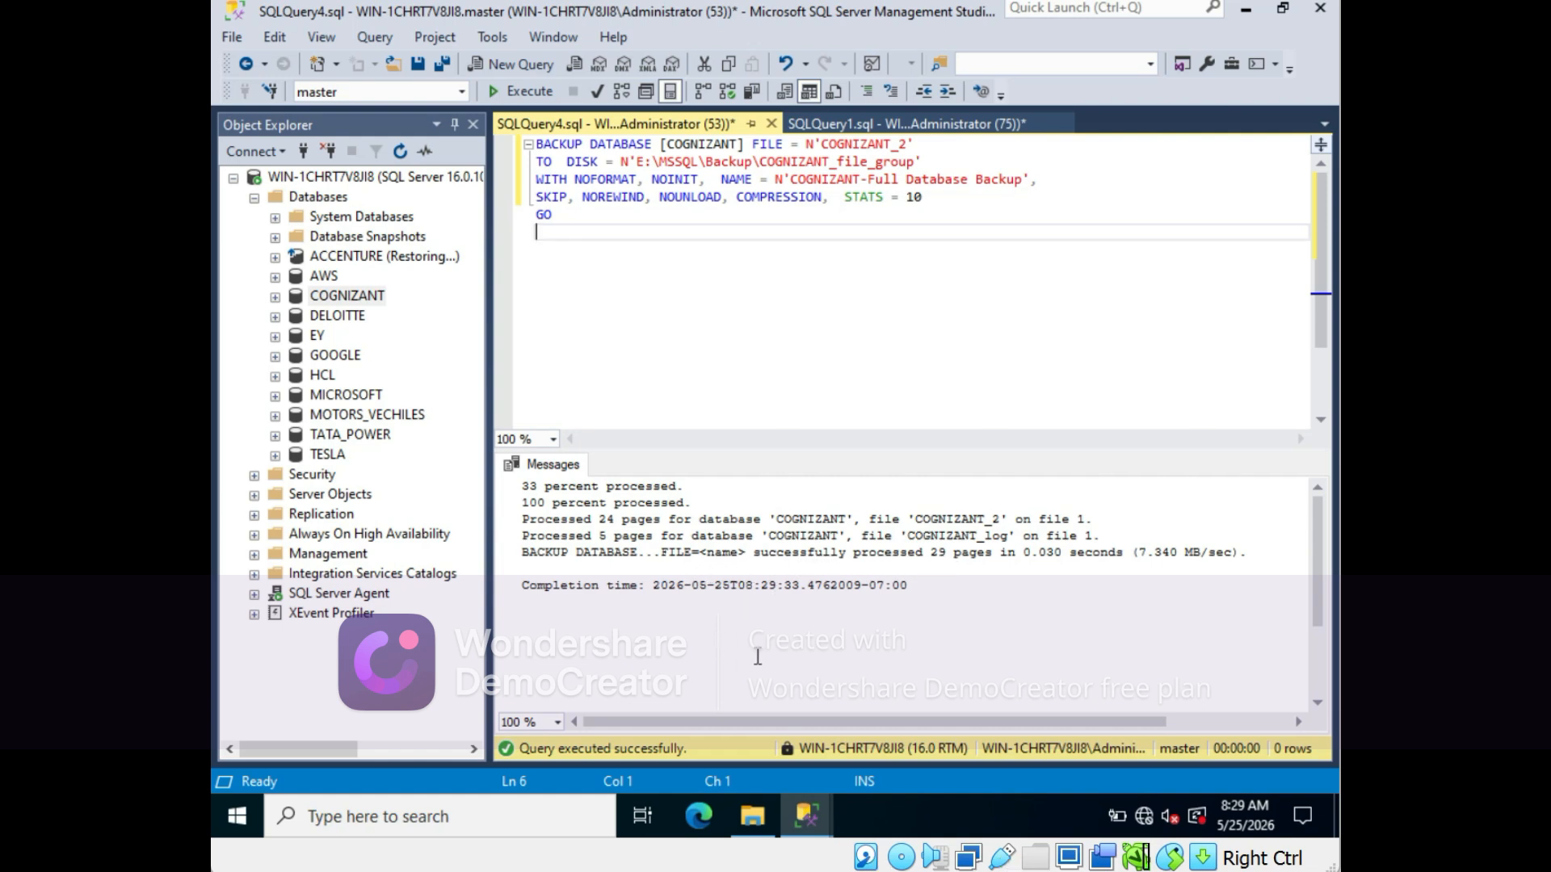
# - Switch to the E:\MSSQL\Backup folder and select the COGNIZANT_file_group backup file
pyautogui.moveTo(750, 818)
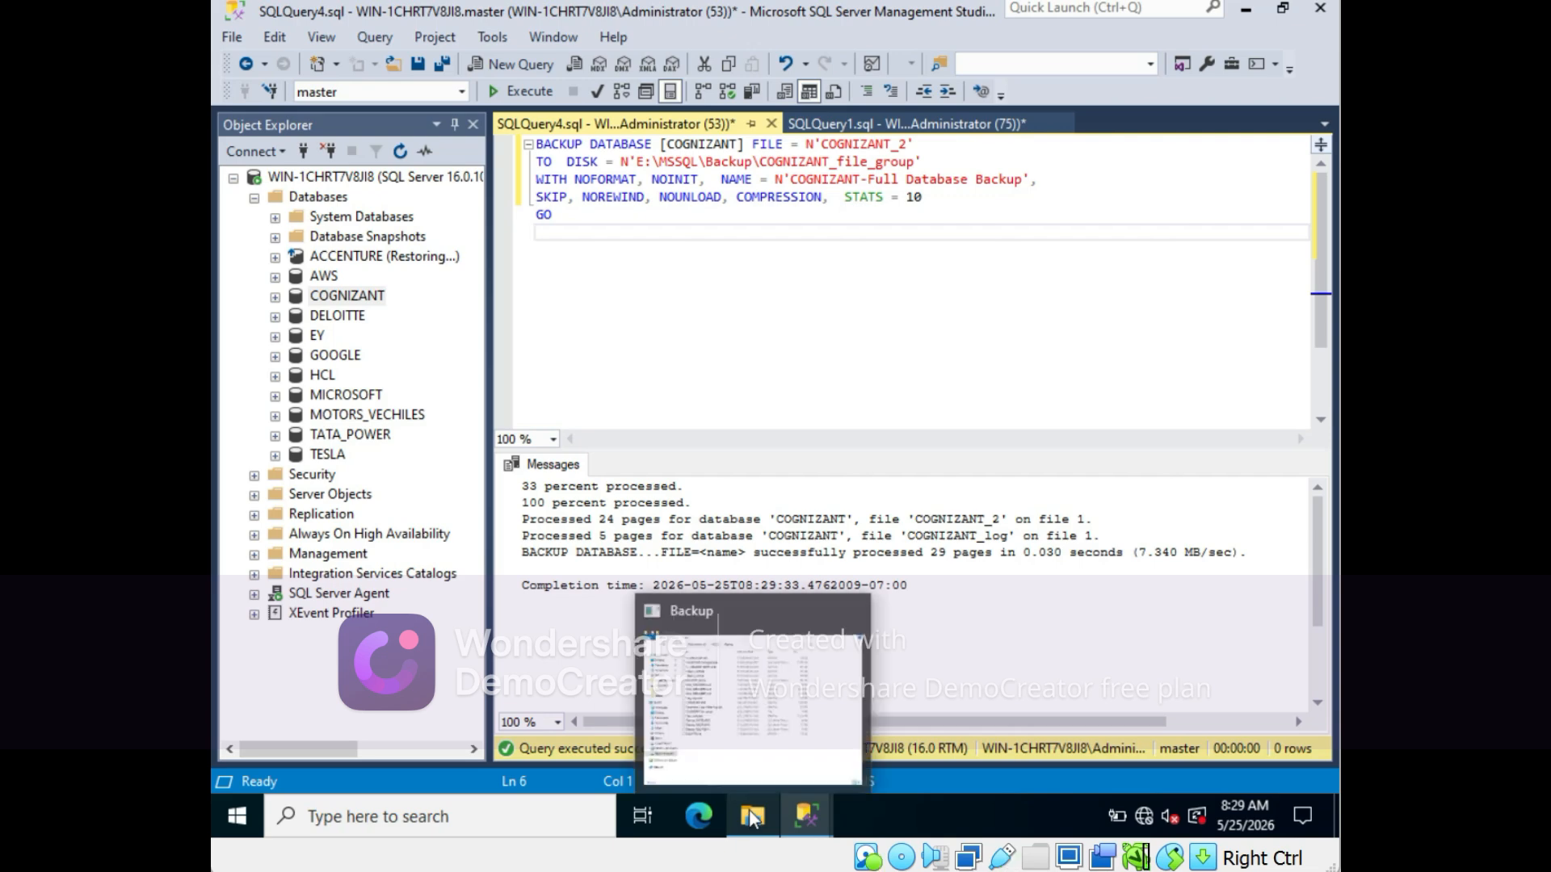
pyautogui.click(734, 702)
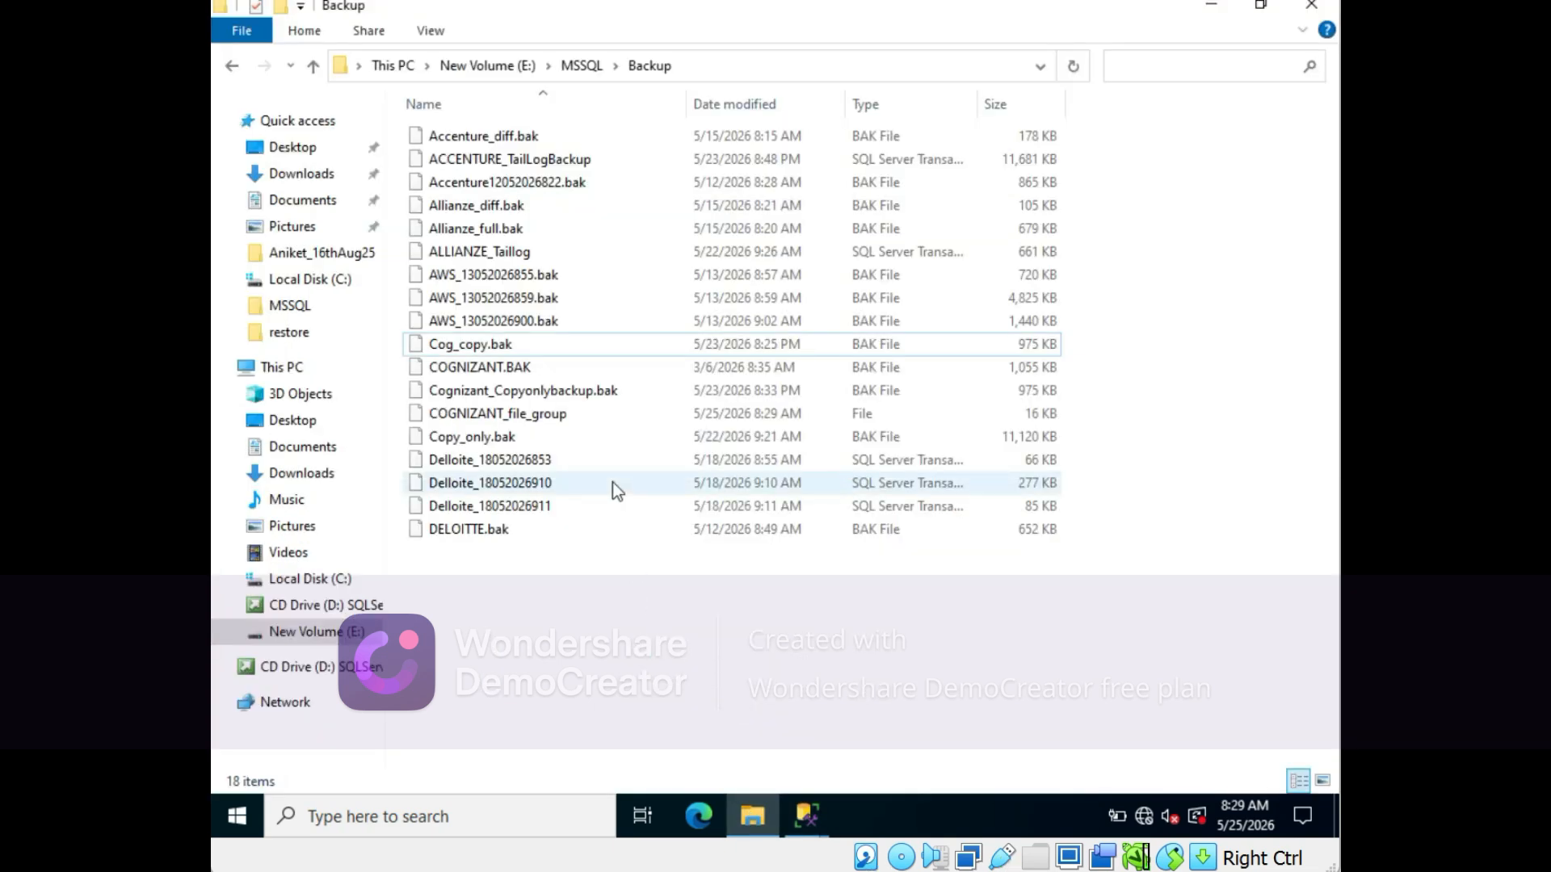
pyautogui.click(512, 417)
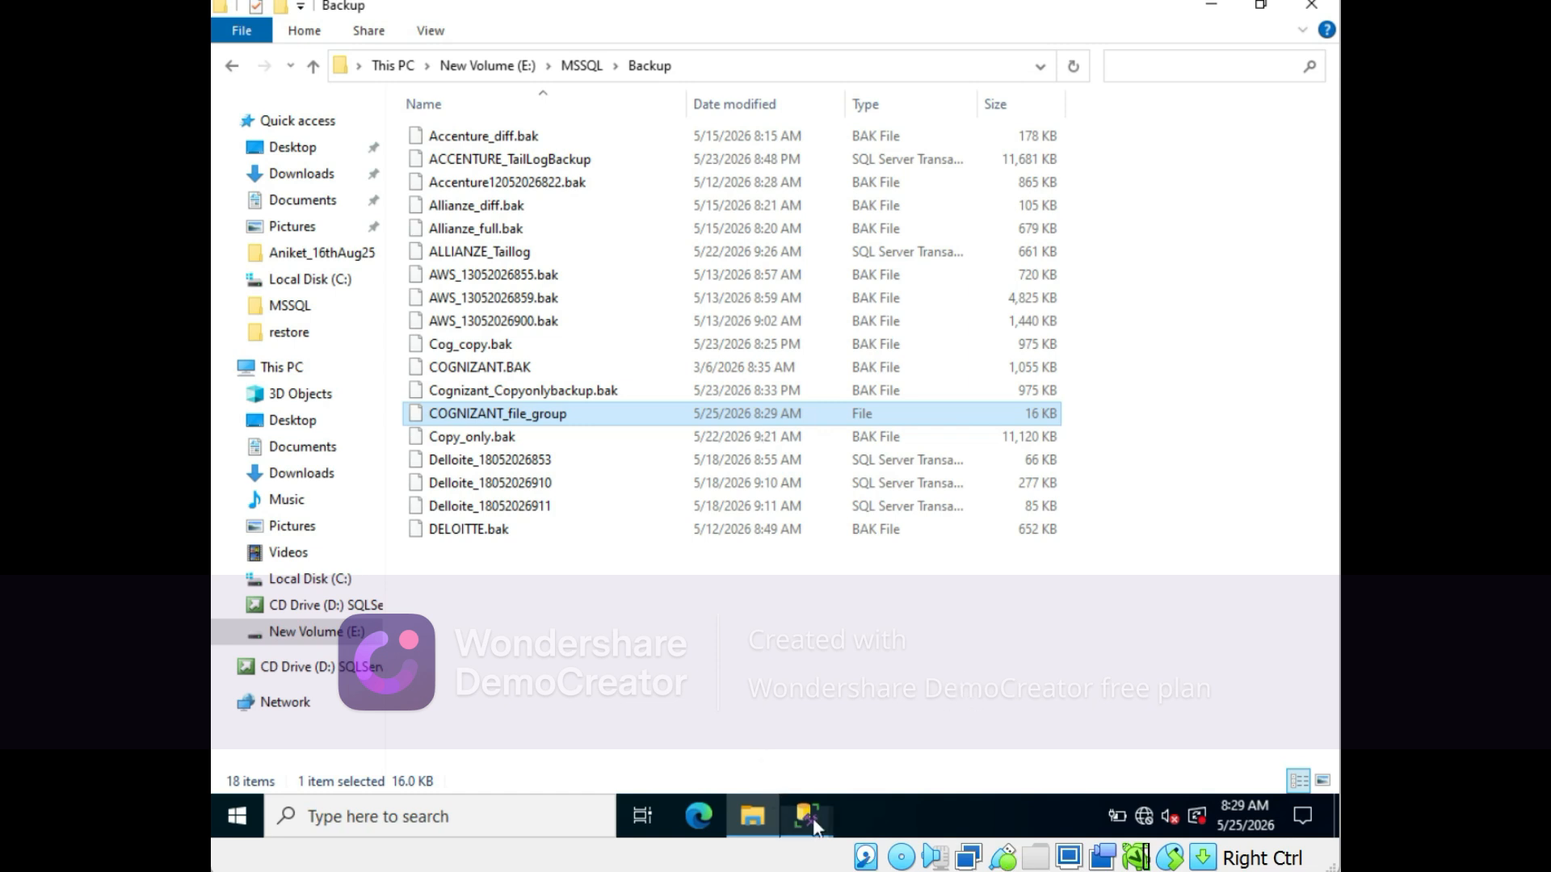
# - Close the leftover Back Up Database window and return to the SQLQuery4 query window
pyautogui.moveTo(821, 827)
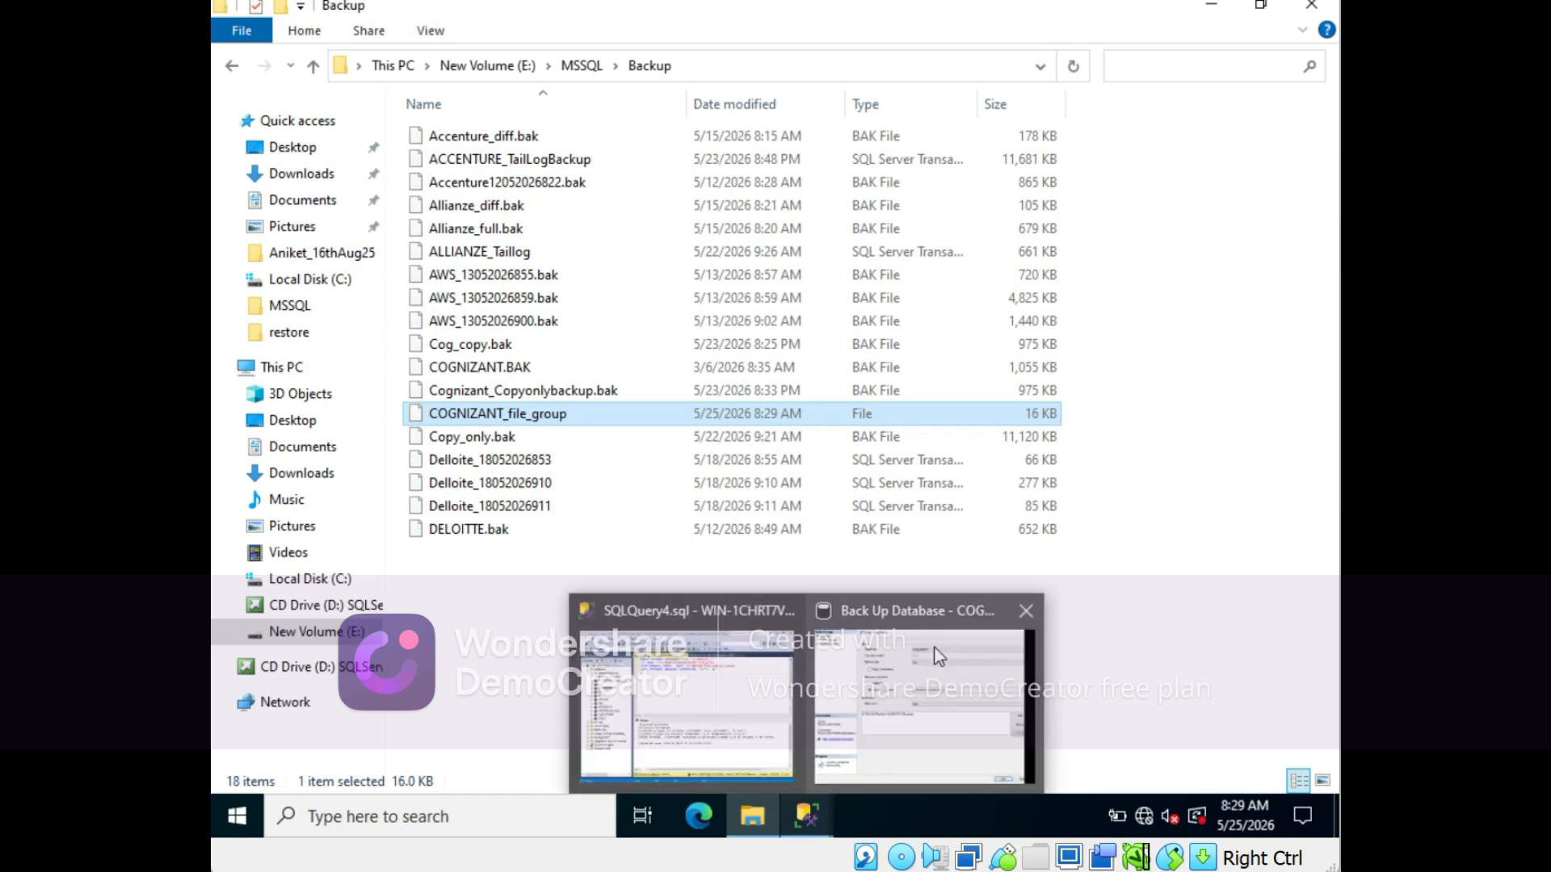
pyautogui.click(1021, 611)
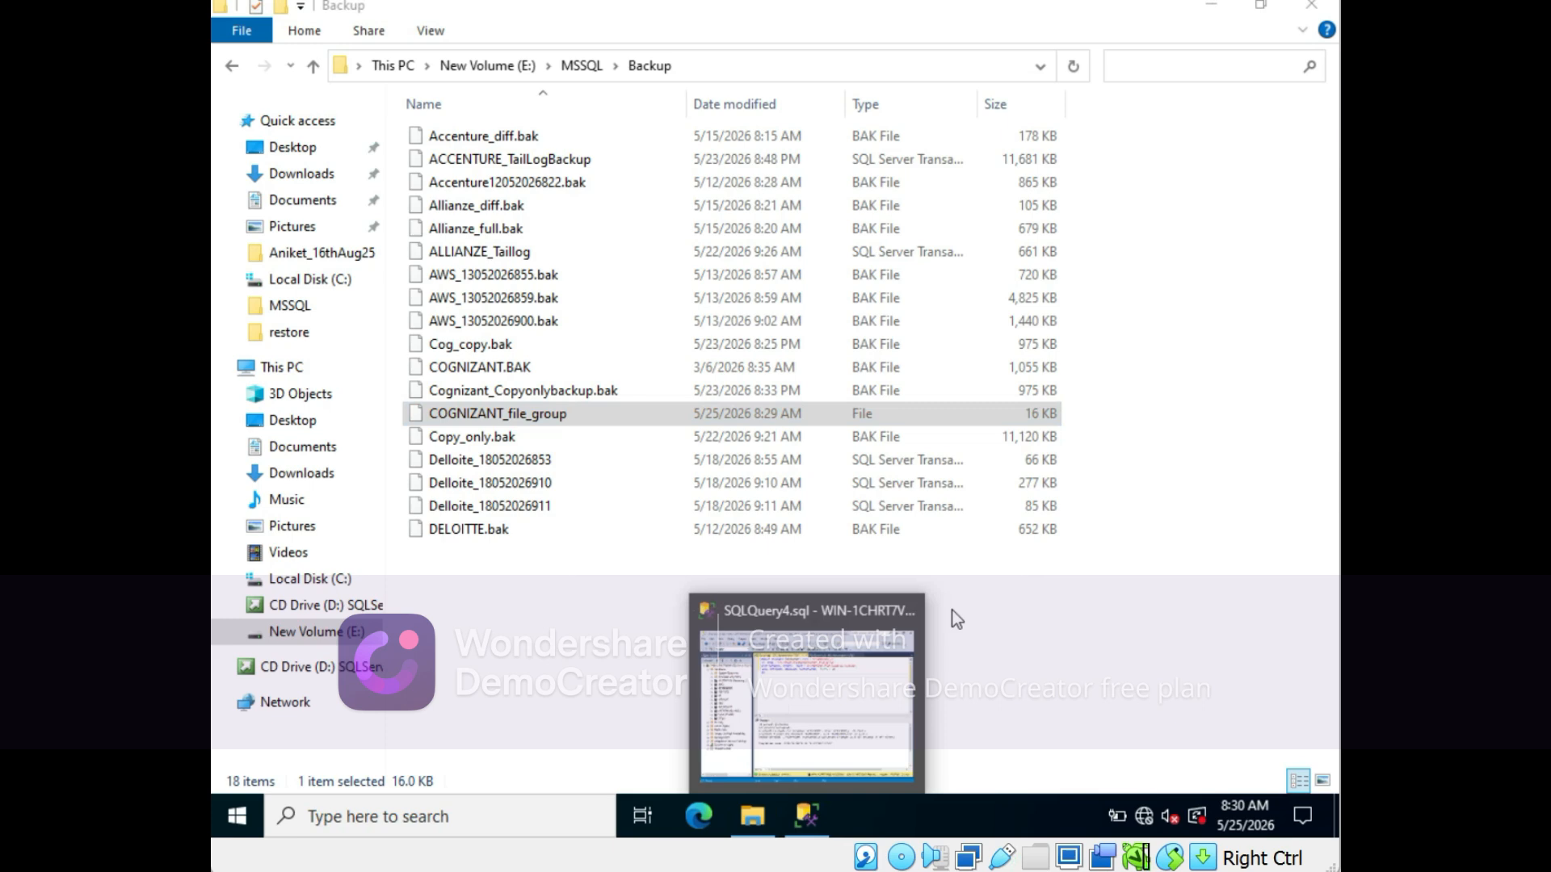
pyautogui.click(775, 667)
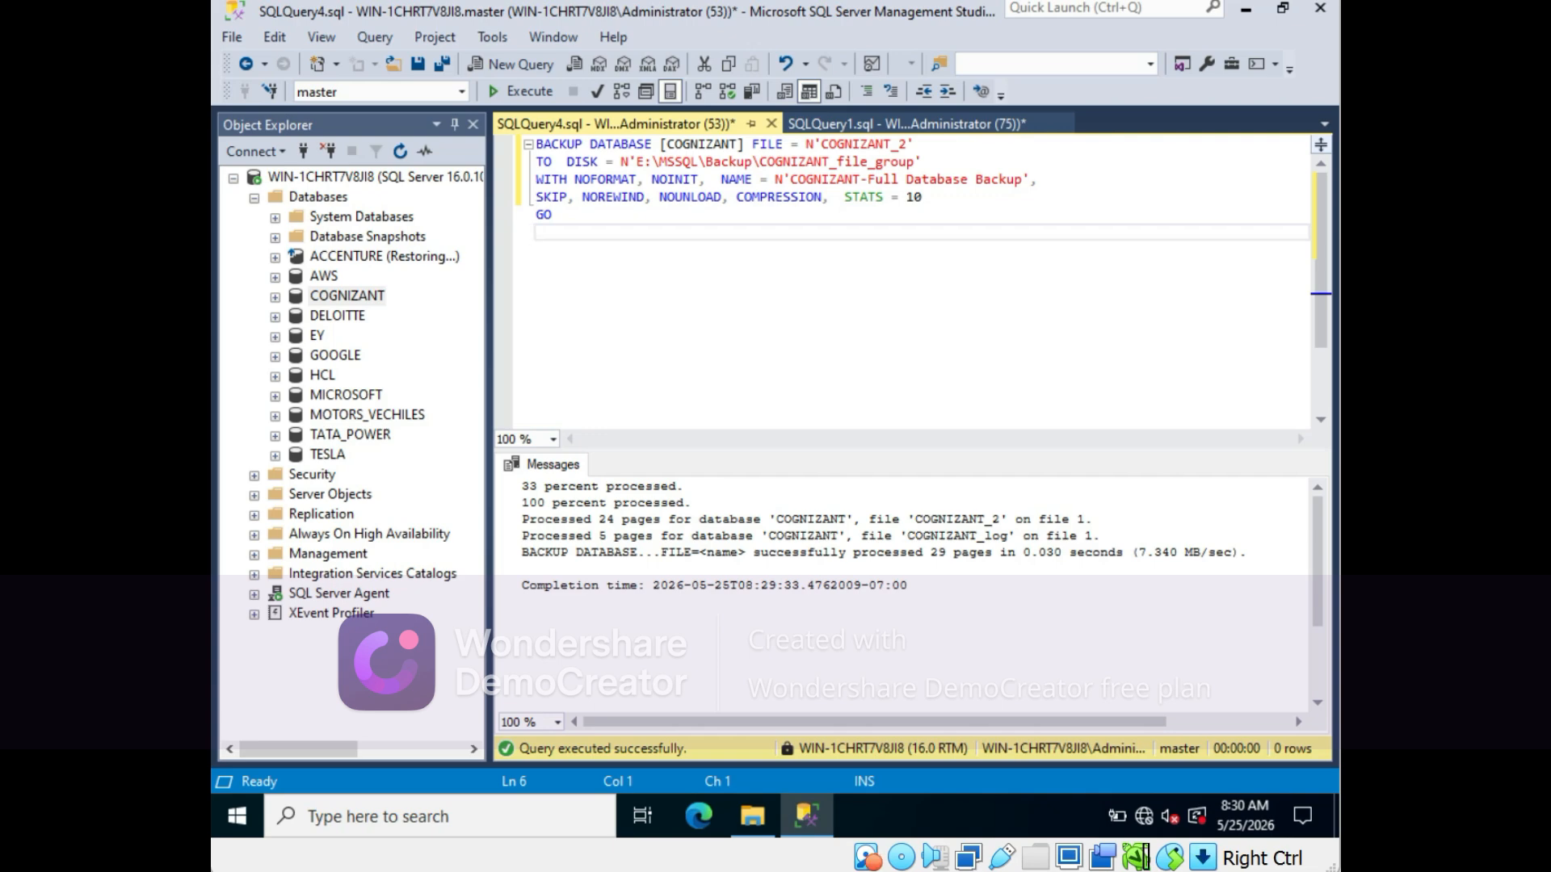
pyautogui.moveTo(784, 871)
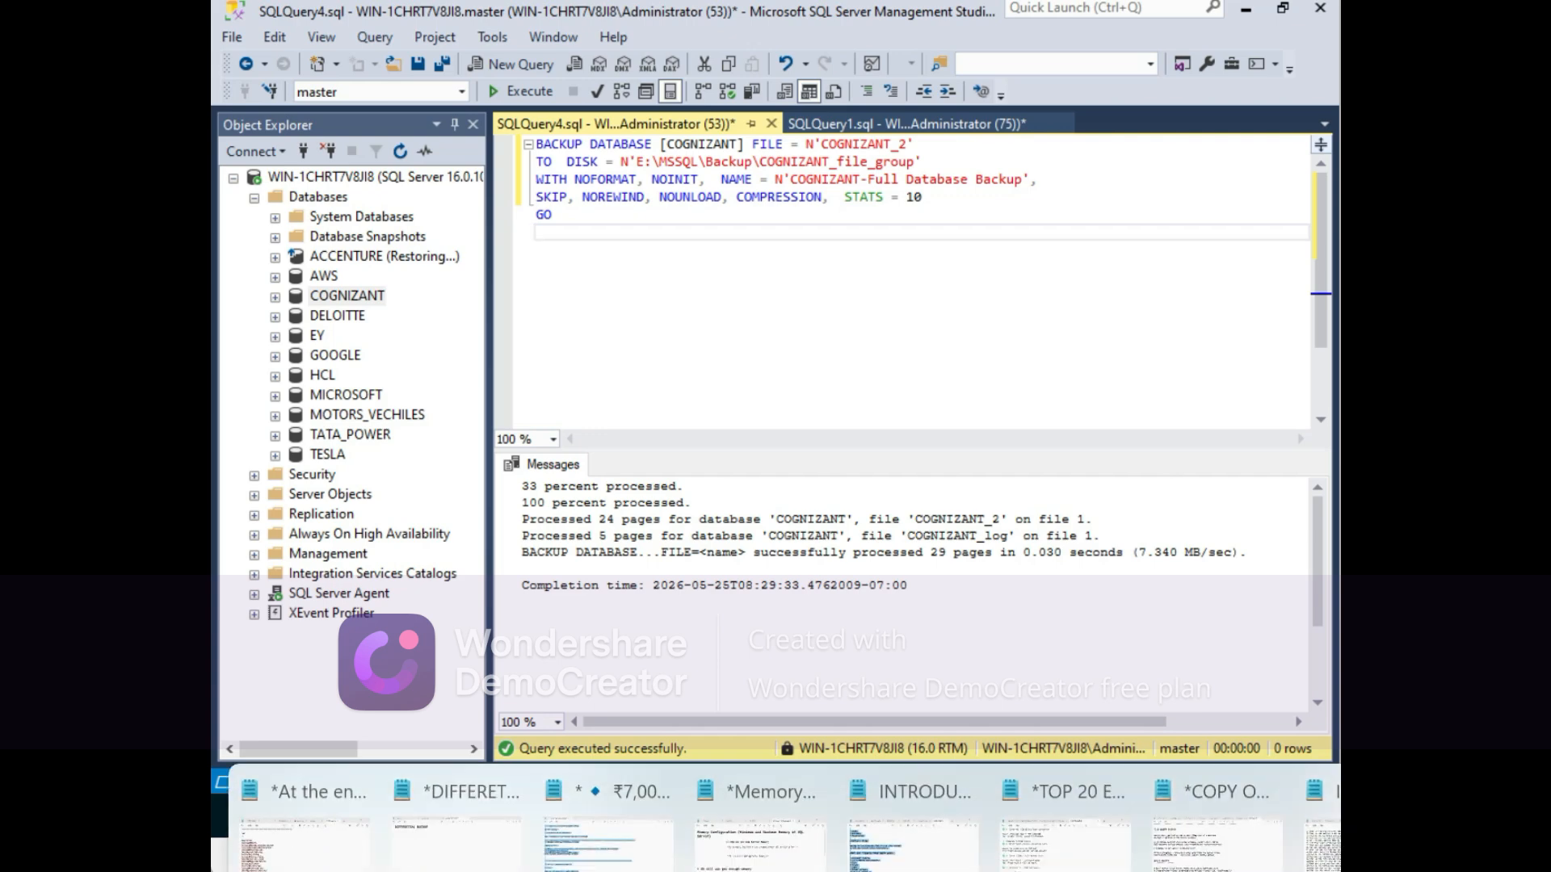